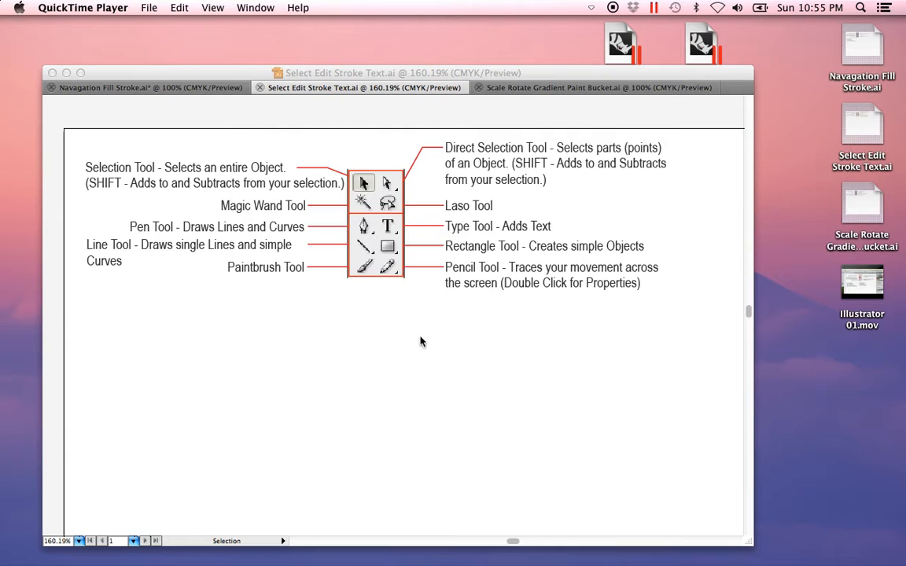
Step: Draw a rectangle about 2.46 in wide and 2.19 in high in the blank lower-right area of the artboard
left_click(402, 408)
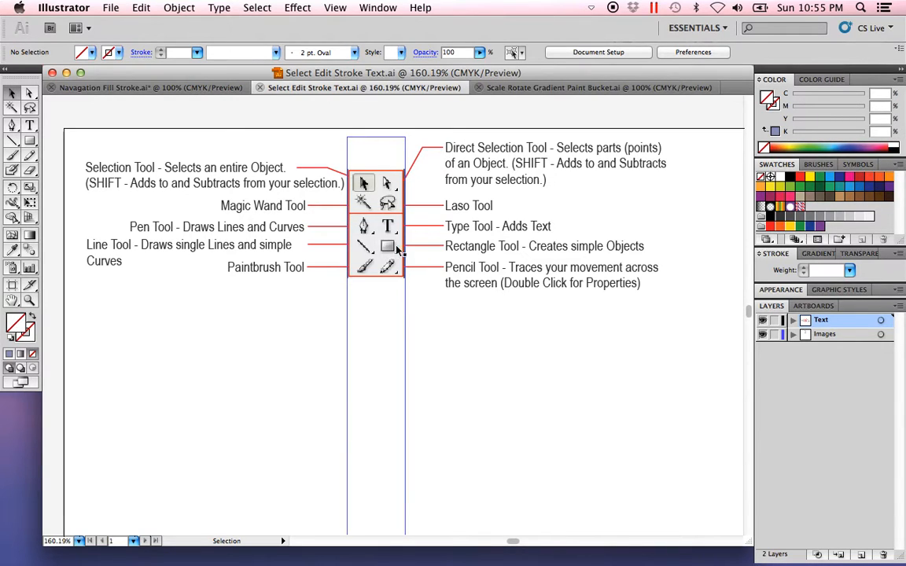
left_click_drag(536, 421, 494, 407)
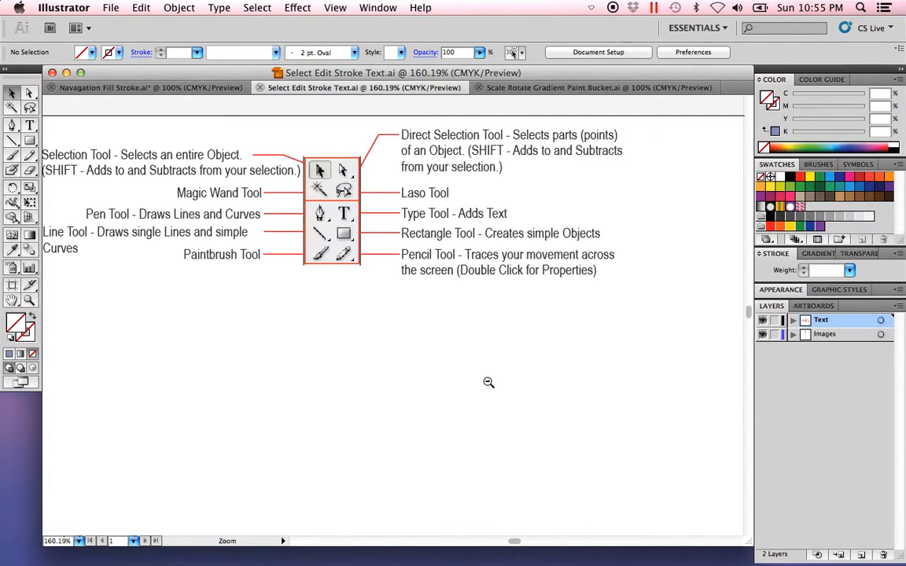
left_click(487, 382, "alt+super")
left_click_drag(337, 292, 433, 354)
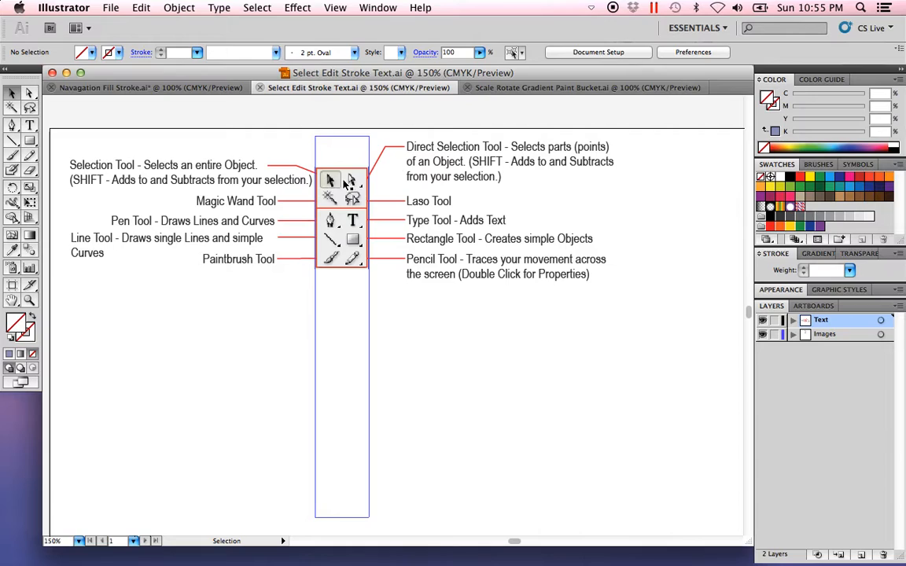
left_click(504, 409, "alt+super")
left_click(468, 385, "alt+super")
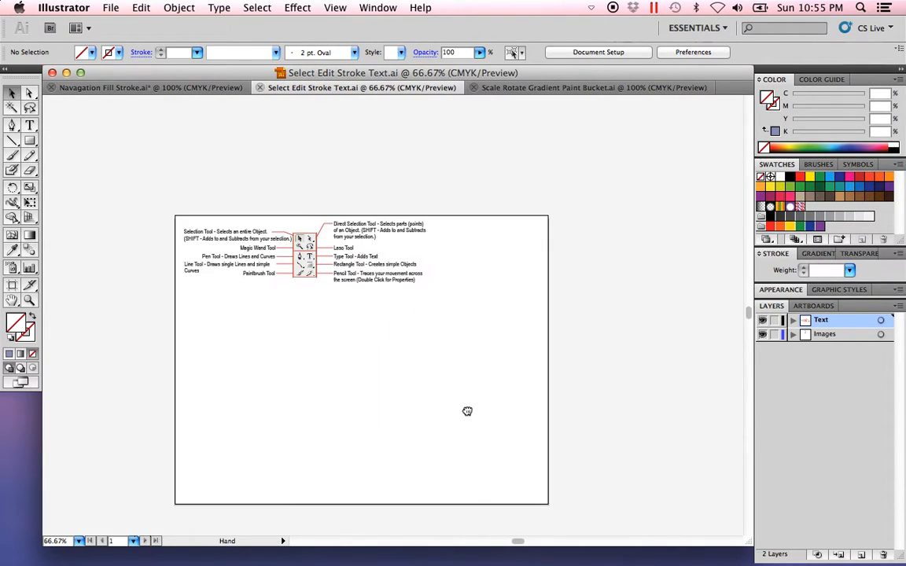
left_click_drag(517, 464, 128, 175)
left_click_drag(485, 363, 461, 361)
left_click(31, 143)
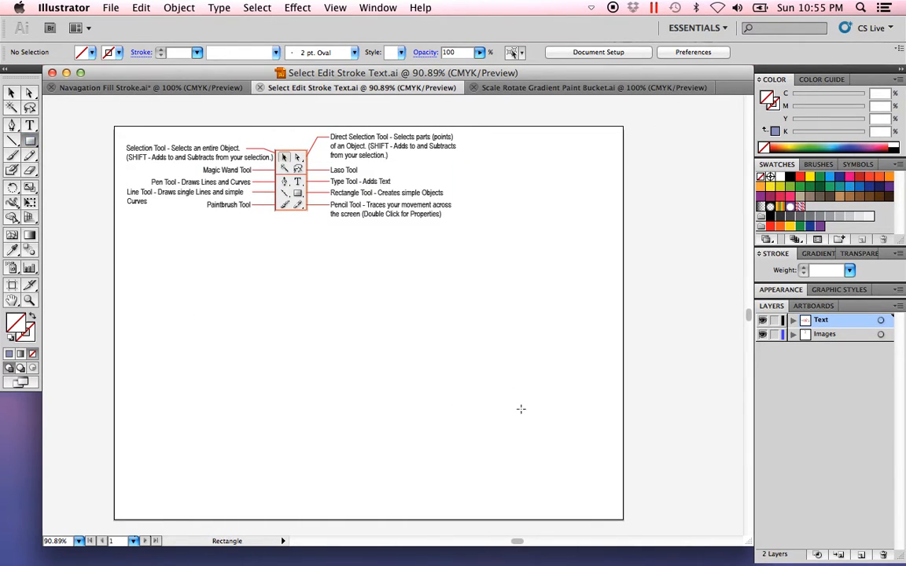
left_click_drag(430, 307, 544, 409)
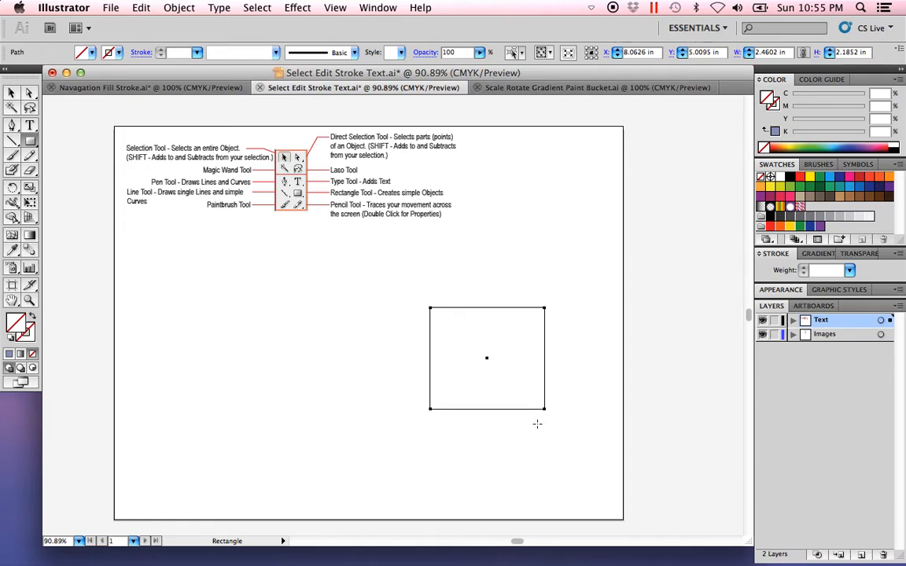
Step: Fill the new rectangle with red (C 16.05, M 99.35, Y 91.59, K 5.86) and deselect it
double_click(19, 330)
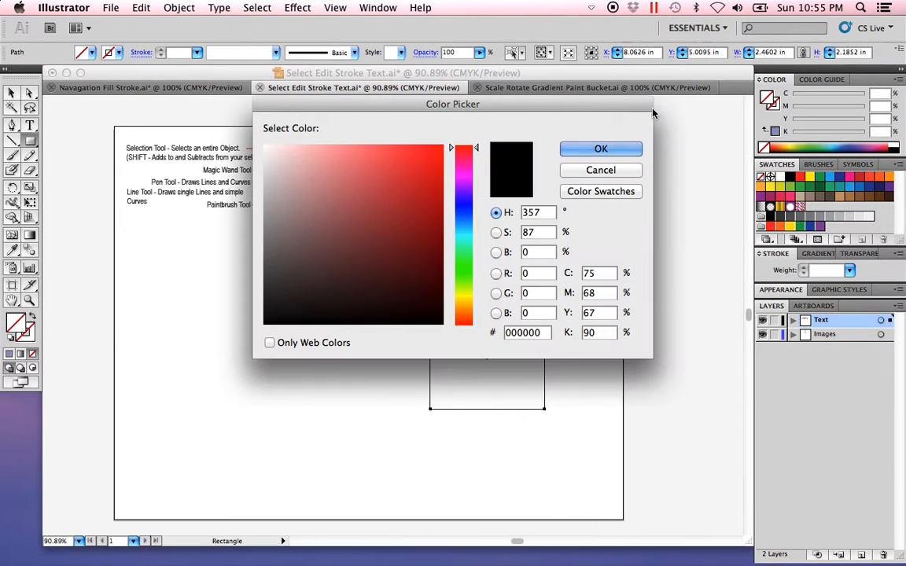
left_click(412, 186)
left_click(600, 149)
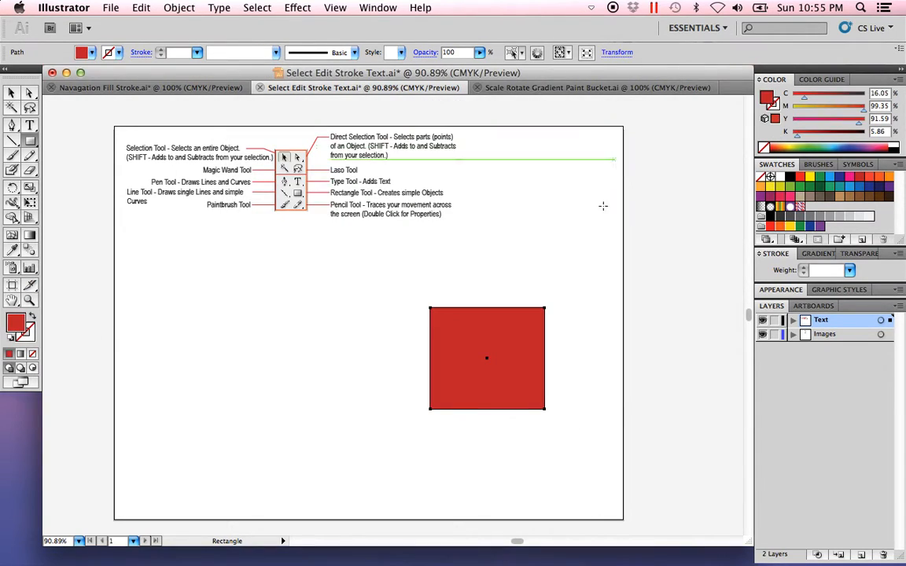
left_click(10, 93)
left_click(229, 432)
Step: Select the whole red rectangle, move it around and leave it slightly up and to the left, then deselect it
key("super+space")
left_click_drag(596, 441, 377, 274)
key("space")
left_click_drag(443, 307, 471, 307)
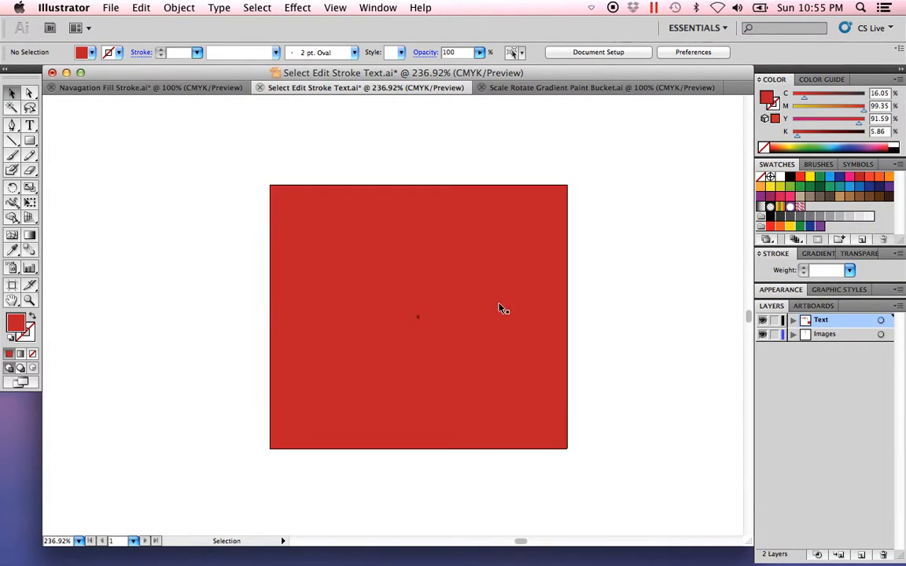
left_click(526, 232)
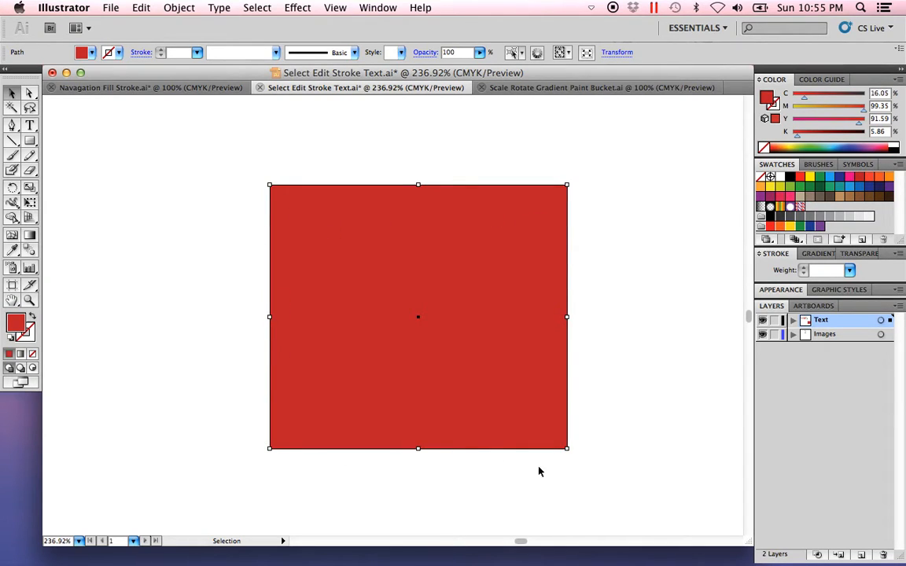
left_click_drag(482, 237, 351, 230)
left_click_drag(333, 297, 440, 323)
left_click_drag(486, 309, 464, 223)
left_click_drag(464, 223, 465, 280)
left_click(638, 330)
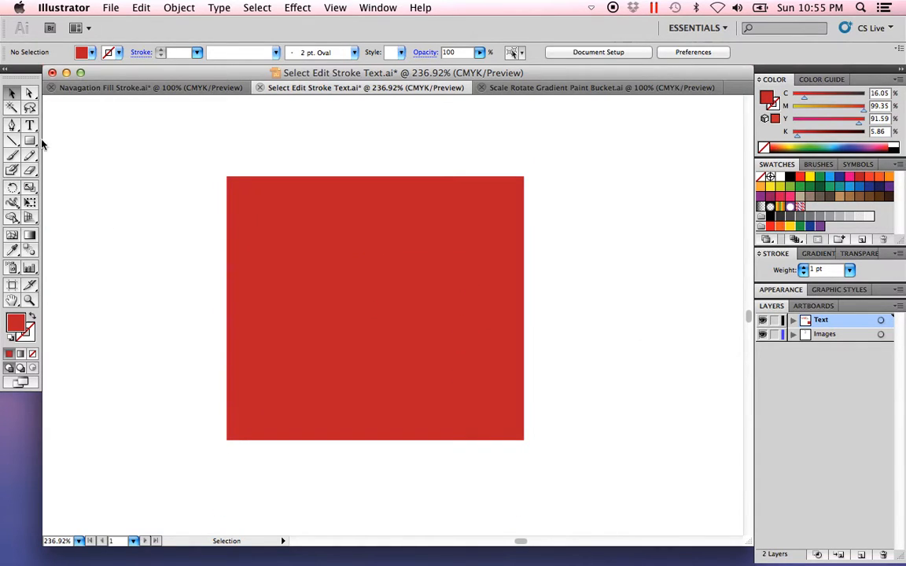
Step: Reshape the rectangle into a narrow triangular shape by moving its upper-right, lower-right and lower-left corner points inward one at a time
left_click(30, 95)
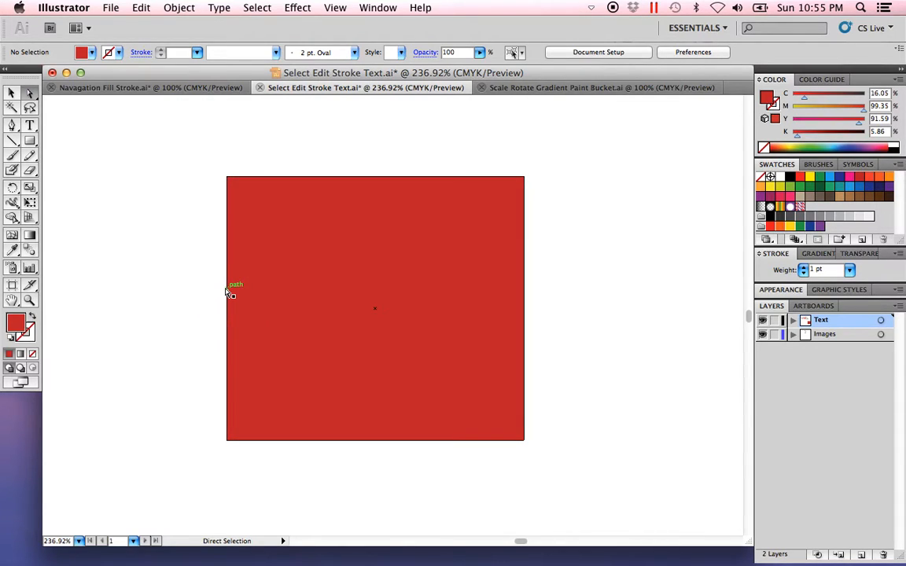
left_click(241, 177)
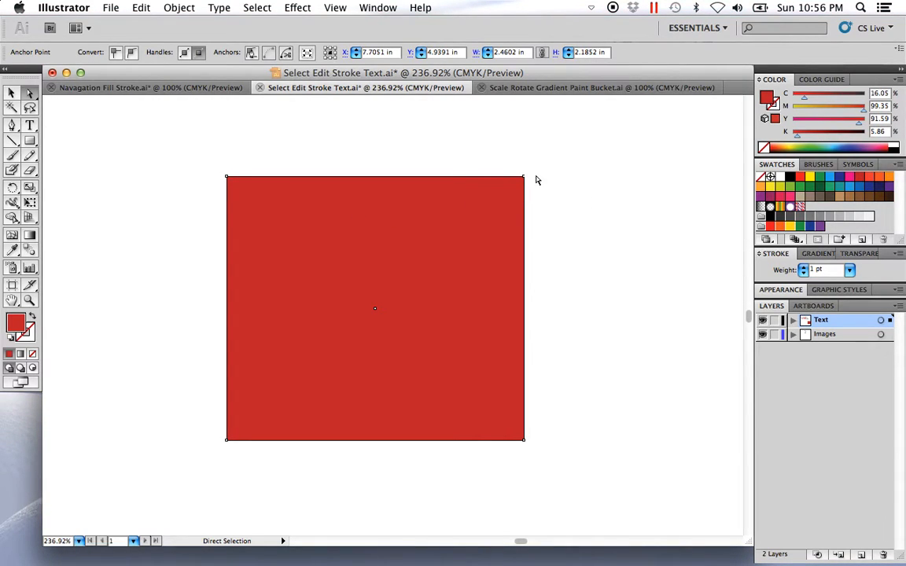
left_click_drag(495, 157, 275, 367)
left_click_drag(551, 471, 496, 409)
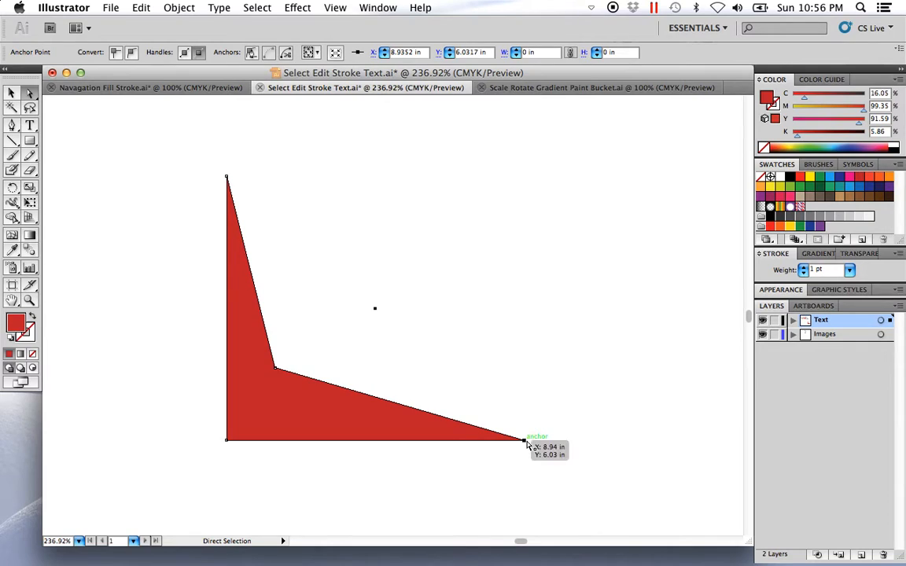
left_click_drag(524, 440, 290, 430)
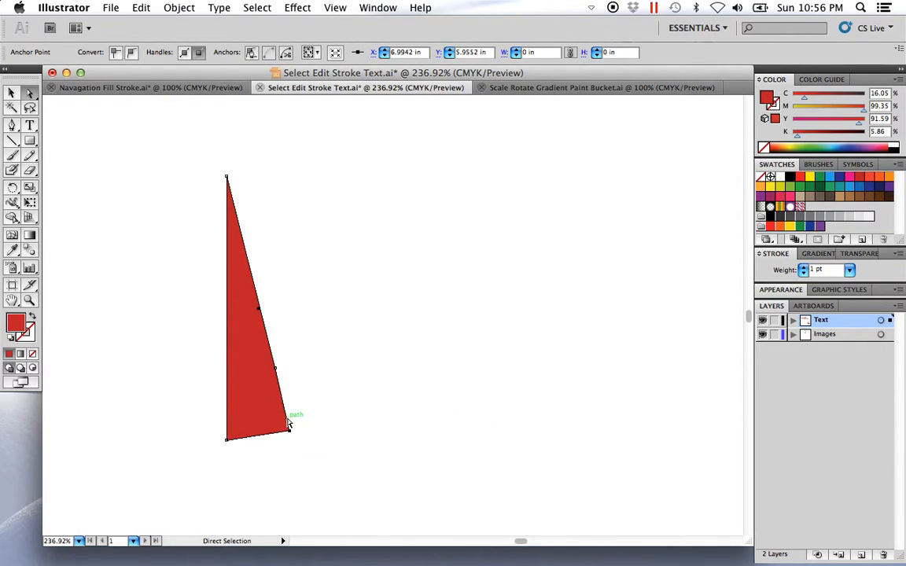
left_click_drag(231, 449, 196, 407)
left_click_drag(227, 442, 166, 347)
left_click(189, 447)
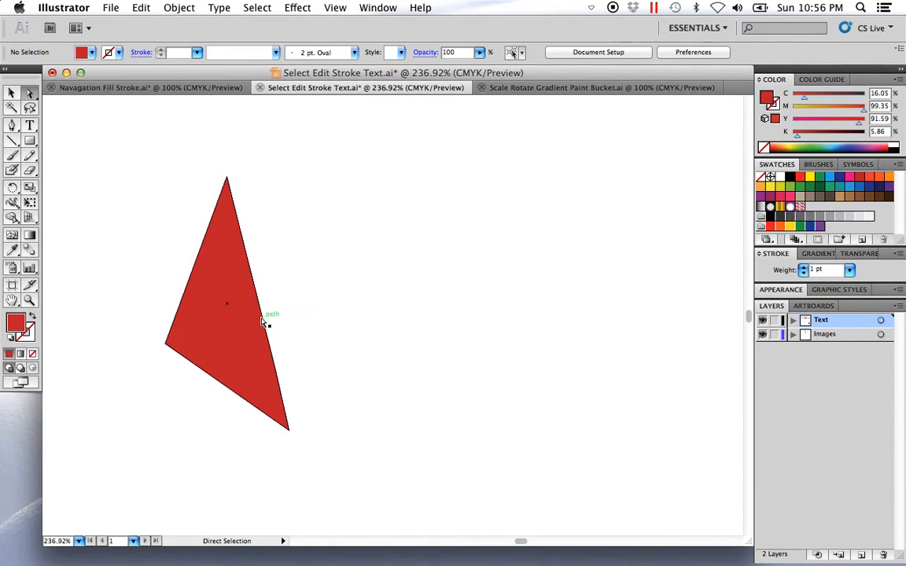
Step: Move only the long right edge segment of the triangular shape far to the right and slightly up, then deselect
left_click(263, 318)
left_click_drag(264, 316, 491, 267)
left_click(553, 386)
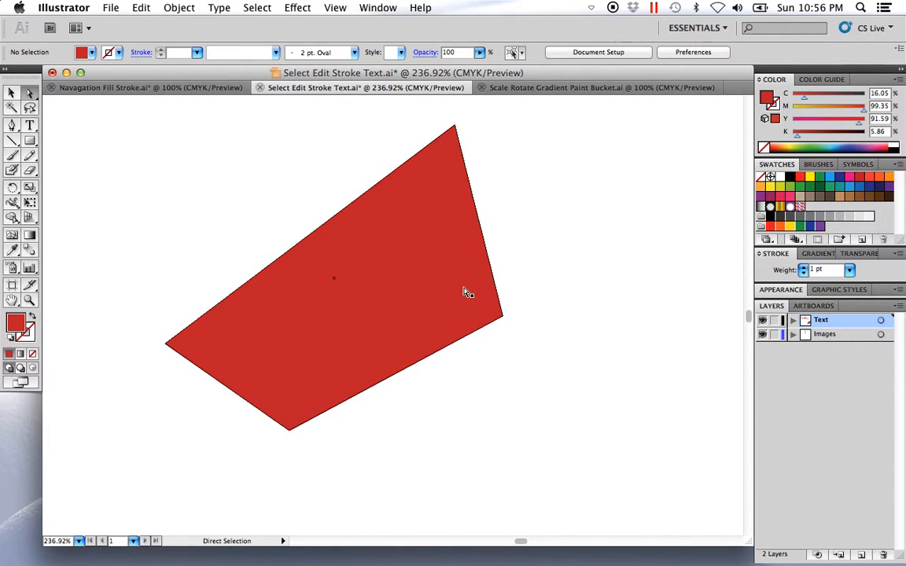
Step: Adjust the shape with the Direct Selection tool, moving its top, right and left anchor points together to the right
left_click(492, 279)
left_click_drag(521, 341, 497, 291)
scroll(519, 250, "up", 3)
left_click_drag(472, 148, 429, 187)
left_click_drag(141, 356, 182, 421)
left_click_drag(290, 293, 227, 230)
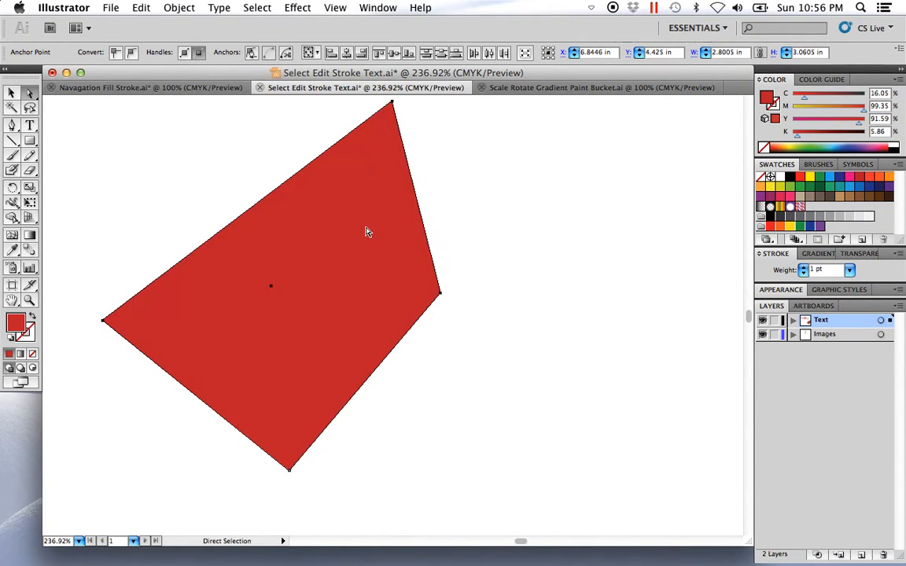
left_click_drag(422, 224, 667, 233)
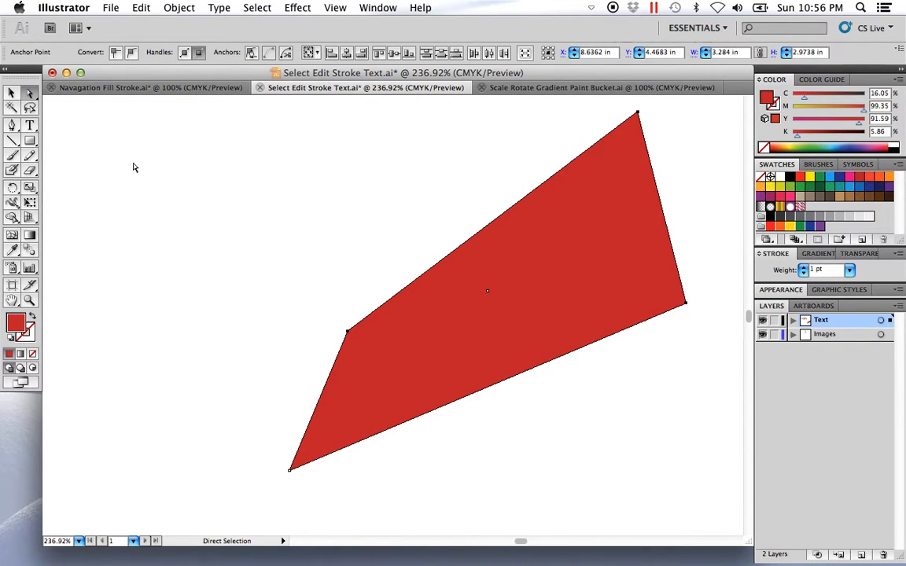
Step: Clear the anchor point selection and select the entire red shape with the Selection tool
left_click(12, 94)
left_click(206, 334)
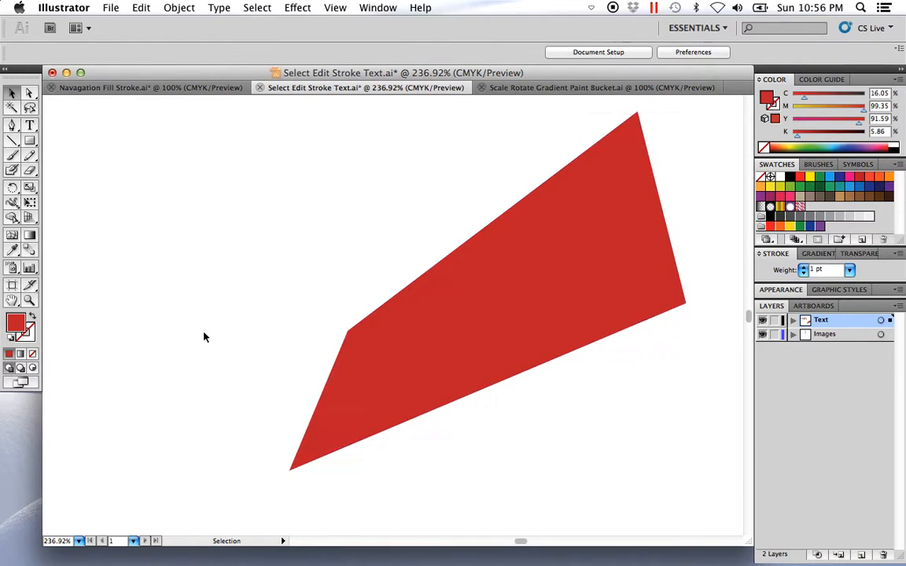
left_click(399, 364)
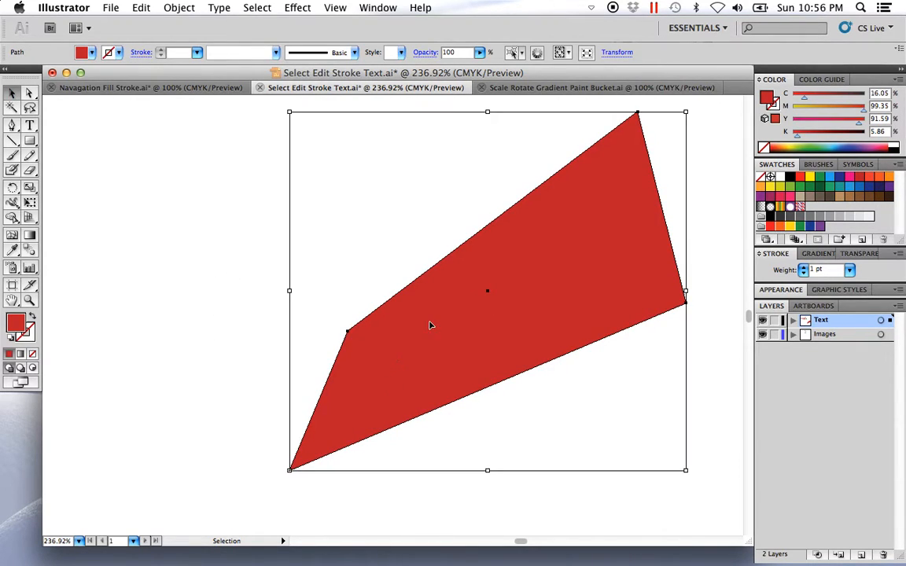
key("space")
left_click_drag(444, 360, 377, 370)
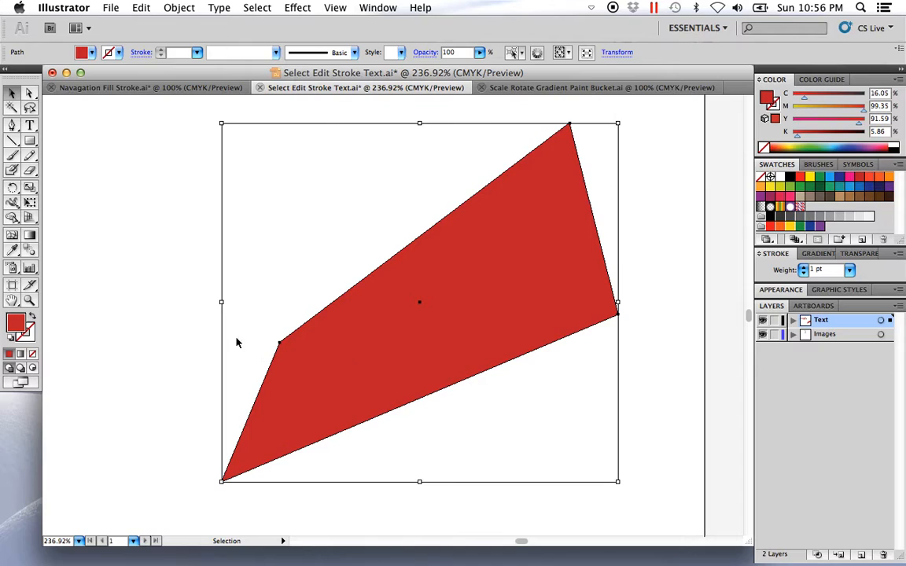
Step: Move only the red shape's upper-left corner point outward to form a rough parallelogram, then deselect it
left_click(31, 93)
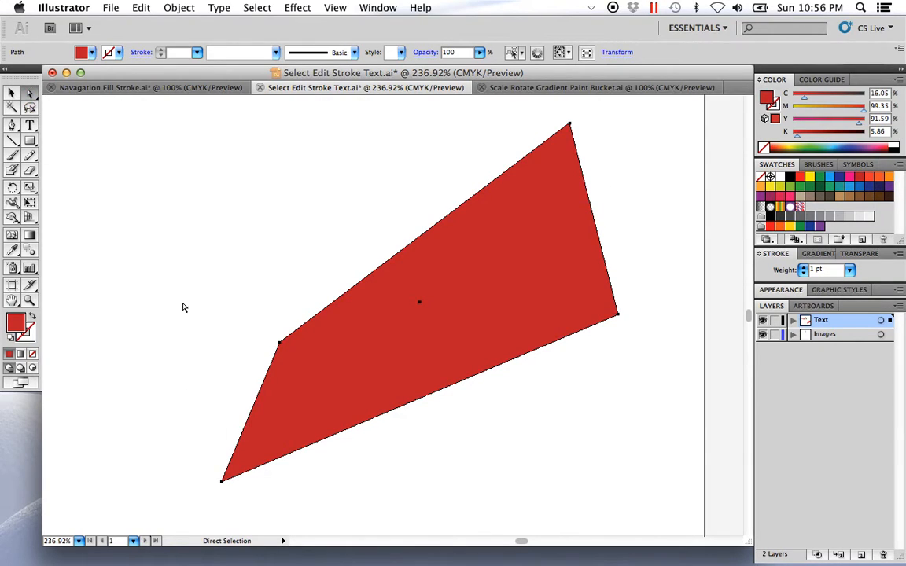
left_click(255, 291)
left_click(331, 304)
left_click_drag(267, 320, 186, 297)
left_click(166, 267)
Step: Move the whole red parallelogram to the left side of the artboard, below the toolbar diagram, and deselect it
left_click(11, 93)
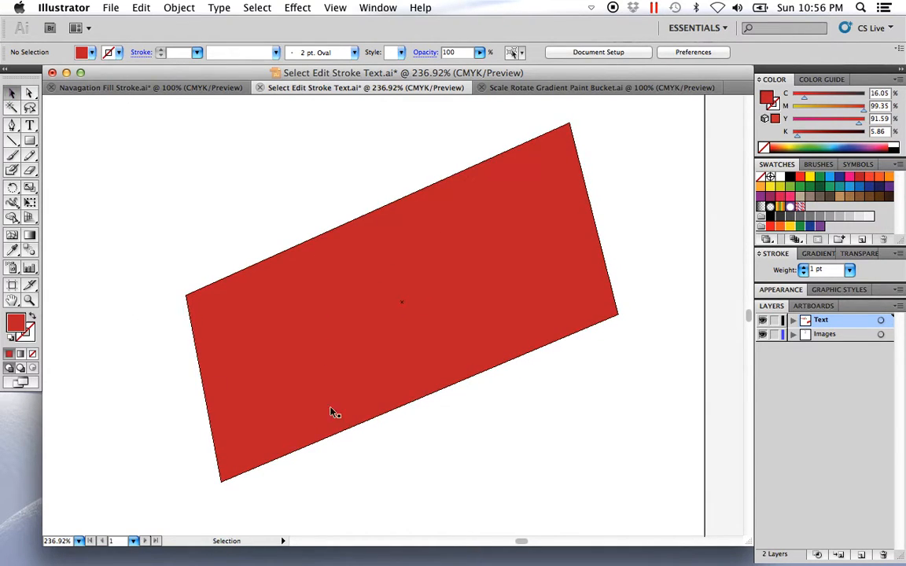
left_click(438, 412, "alt+super")
left_click(405, 332, "alt+super")
left_click(395, 326, "alt+super")
left_click_drag(262, 275, 428, 366)
left_click(499, 398)
left_click_drag(513, 336, 185, 361)
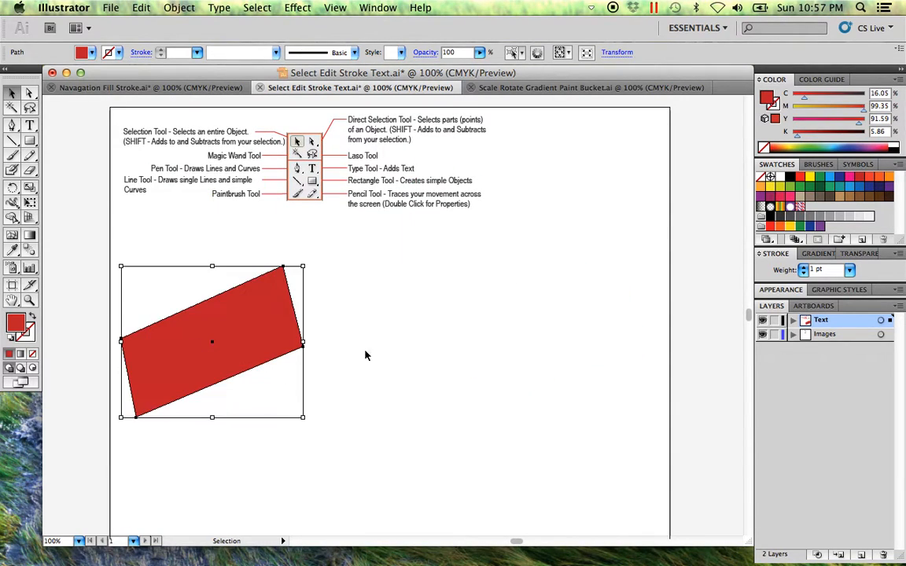
left_click(486, 403)
Step: Examine the drawing tools labelled in the toolbar diagram, including the Pen and Line tools
left_click_drag(580, 435, 185, 113)
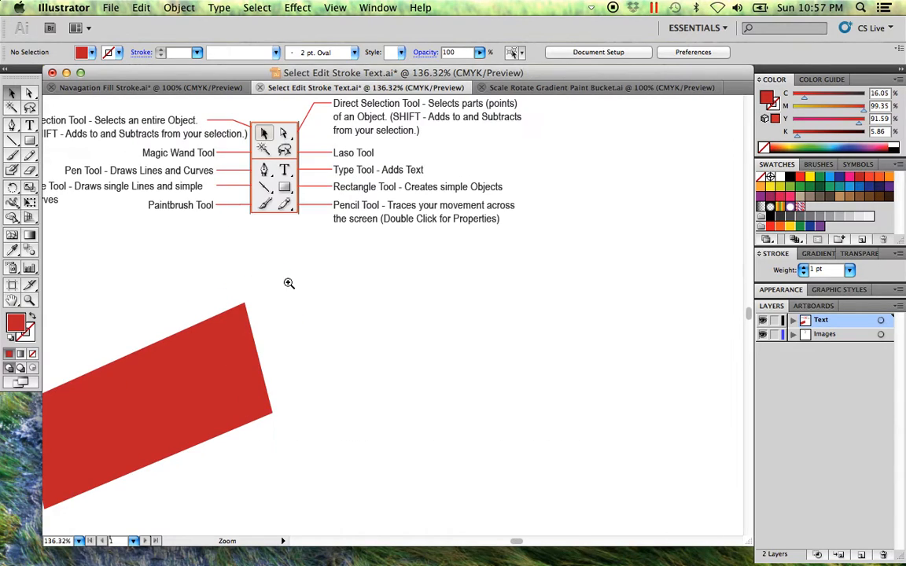
left_click_drag(335, 271, 144, 110)
left_click_drag(472, 381, 387, 359)
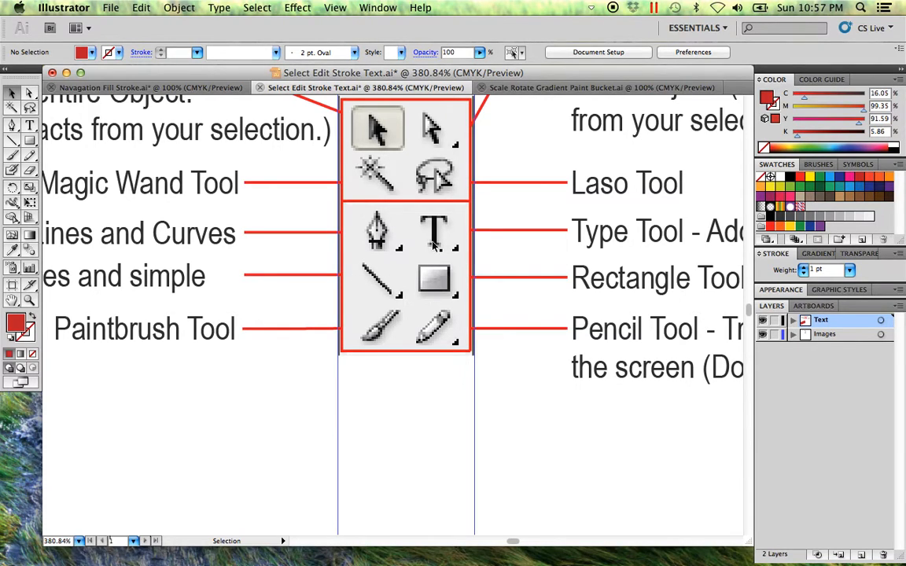
left_click(389, 307, "alt+super")
left_click(395, 312, "alt+super")
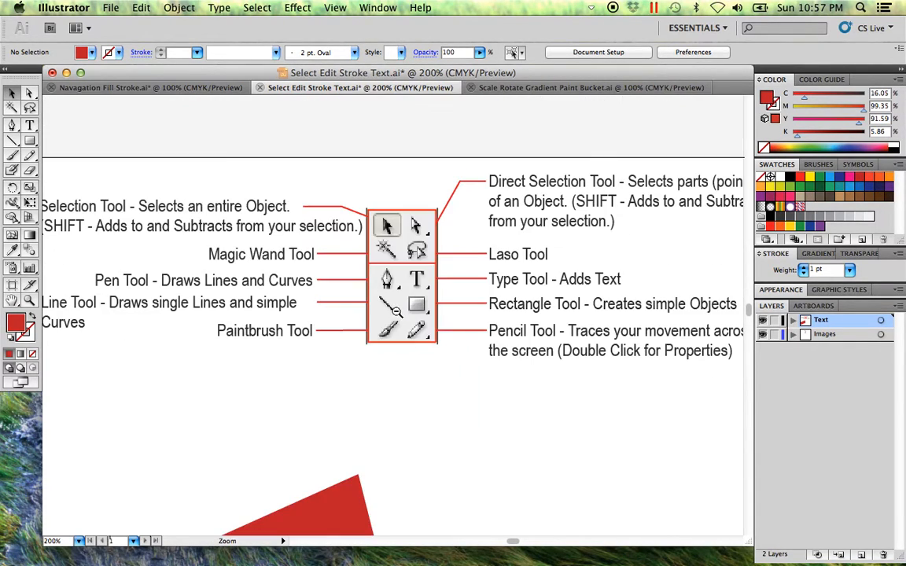
left_click(406, 319, "alt+super")
left_click_drag(545, 459, 369, 303)
left_click_drag(458, 355, 357, 345)
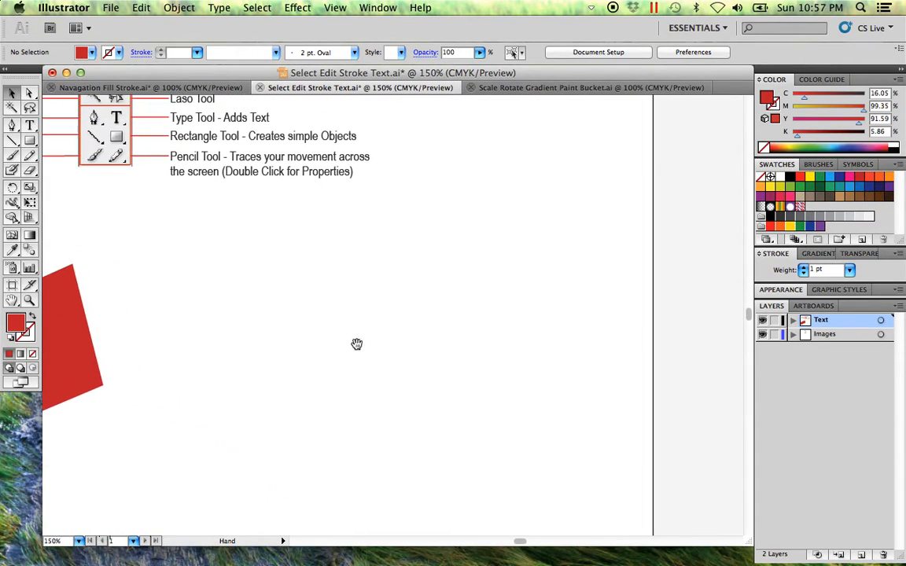
Step: Draw an open, winding path of eleven straight-connected anchor points with the Pen tool in the blank area beside the red shape
left_click(12, 125)
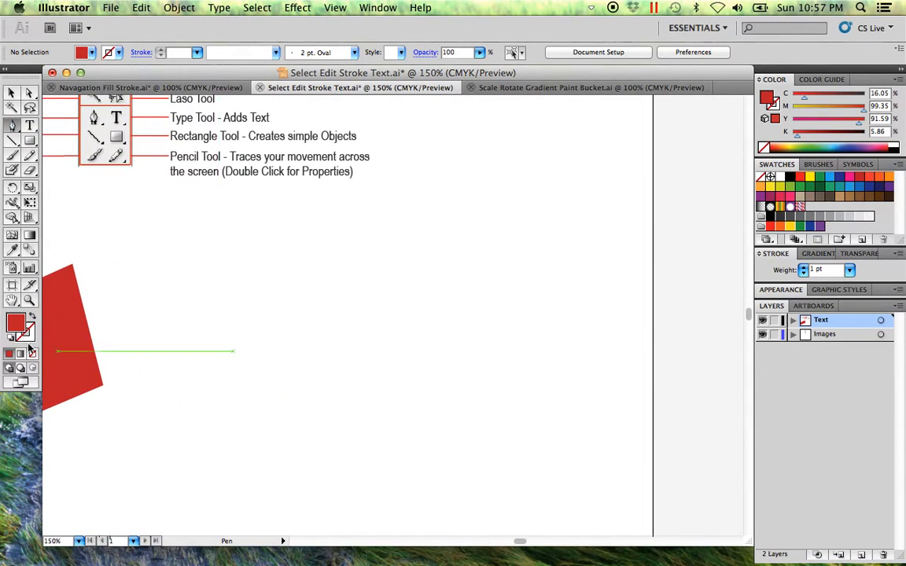
left_click(247, 392)
left_click(321, 289)
left_click(424, 365)
left_click(500, 384)
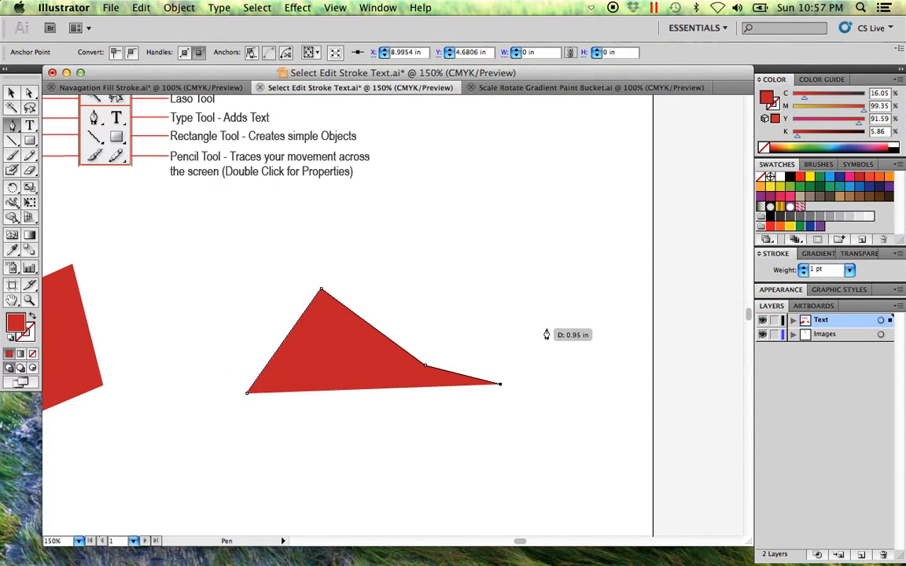
left_click(546, 328)
left_click(547, 225)
left_click(459, 231)
left_click(367, 217)
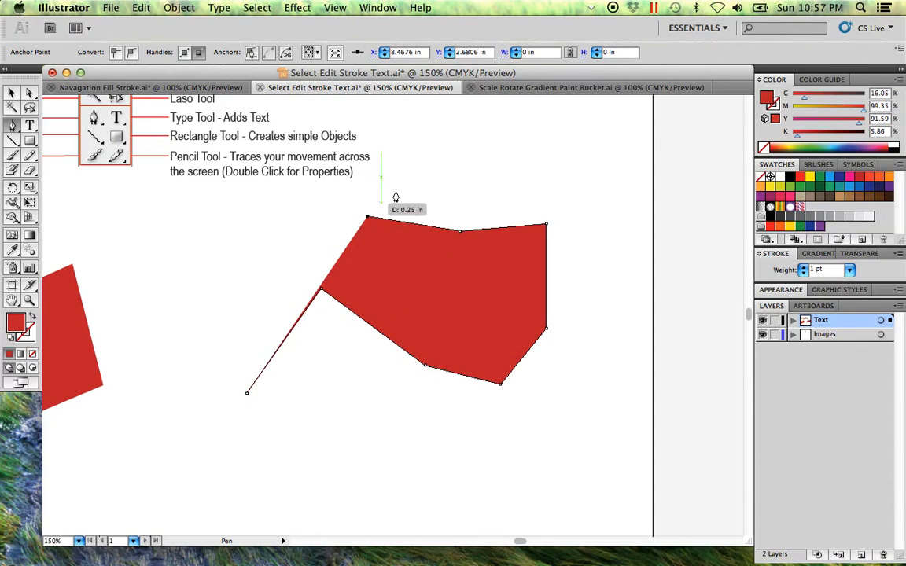
left_click(517, 160)
left_click(597, 195)
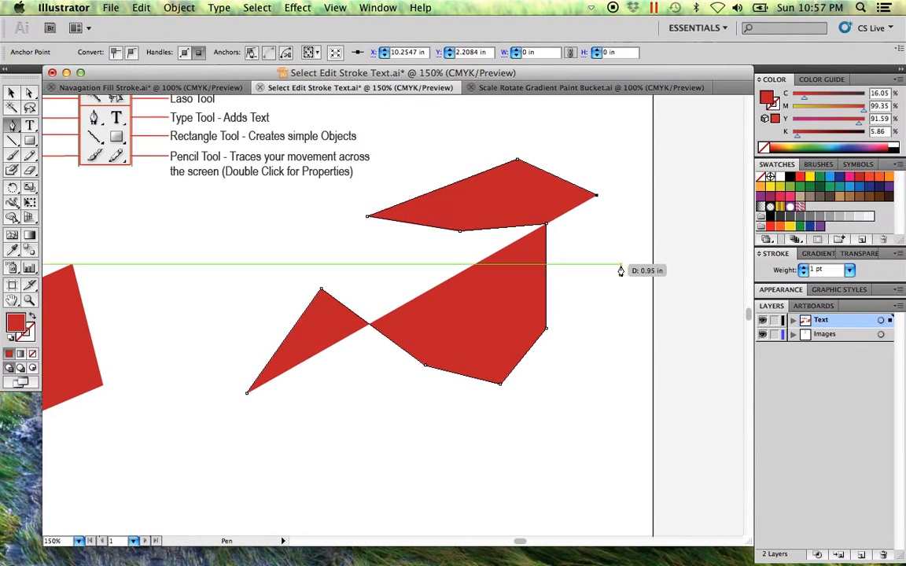
left_click(620, 270)
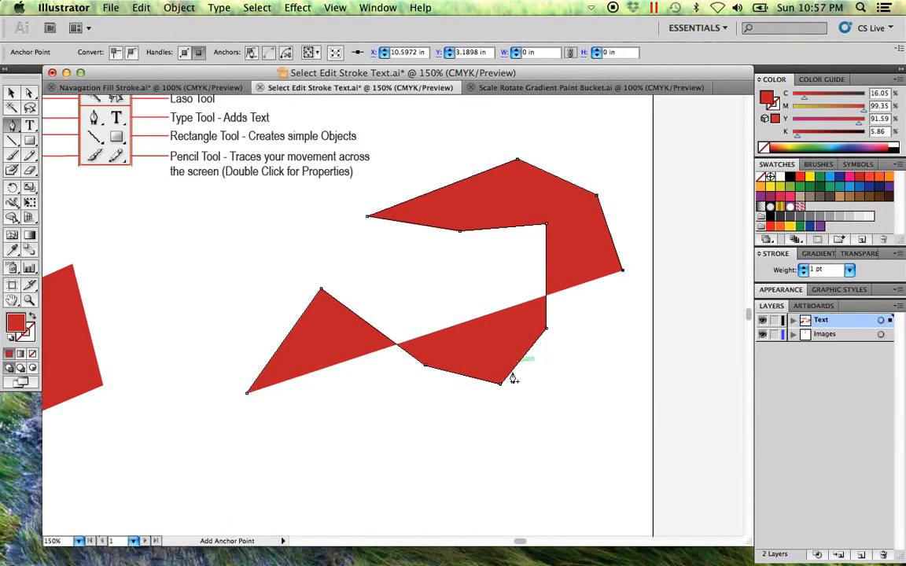
left_click(12, 92)
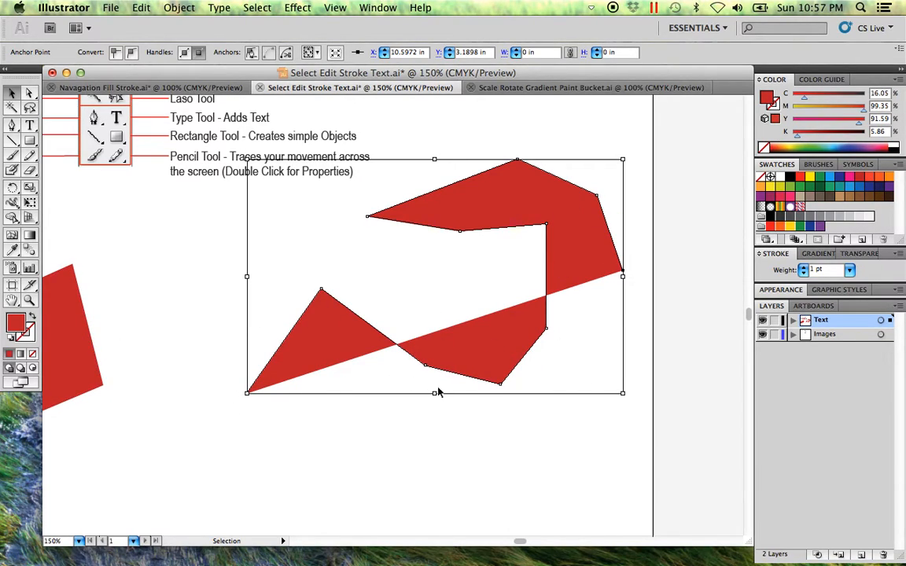
Step: Swap the straight-segment path's fill and stroke so it has a red stroke and no fill, and deselect it
left_click(31, 317)
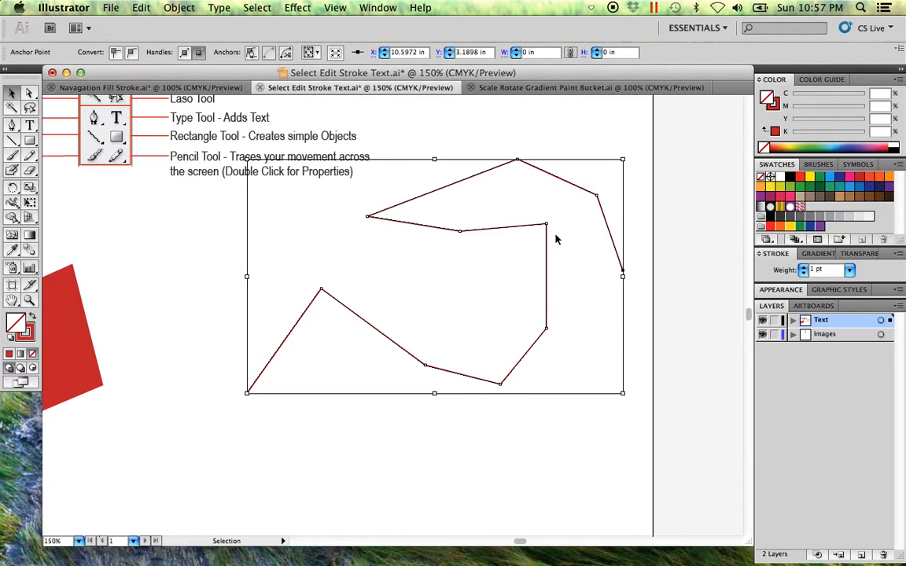
left_click(538, 450)
scroll(534, 421, "down", 2)
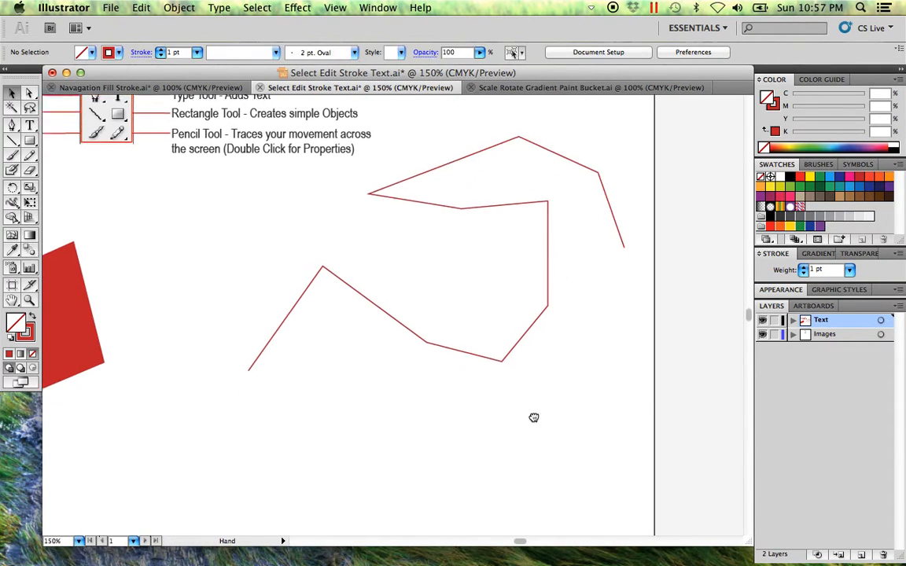
Step: Draw an open, flowing curve of nine anchor points with the Pen tool below the straight-segment path and deselect it
left_click(12, 125)
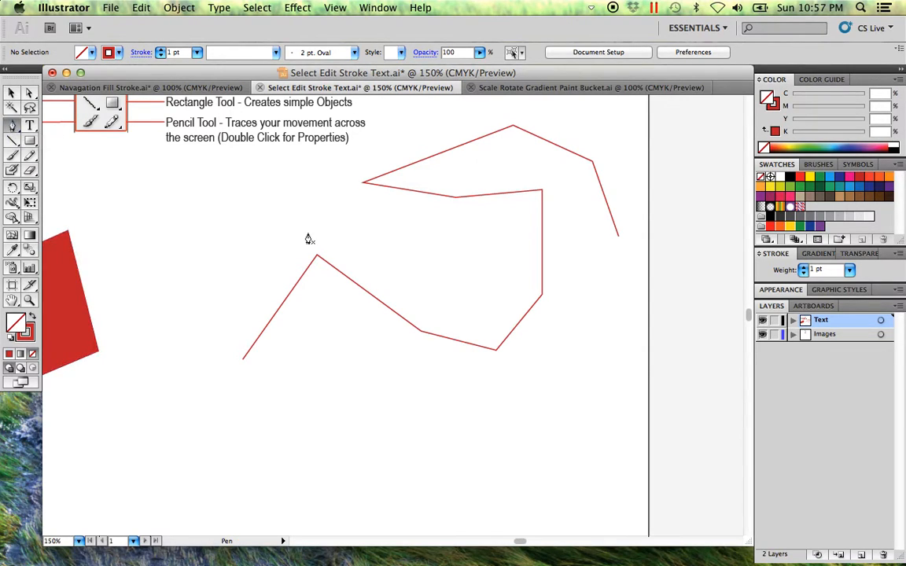
left_click(219, 480)
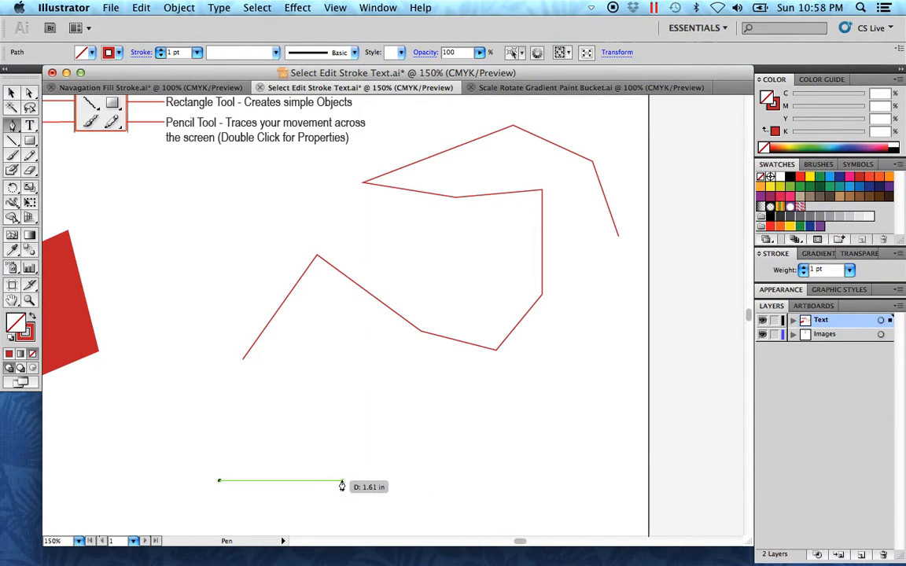
left_click_drag(338, 480, 376, 466)
left_click_drag(409, 425, 513, 439)
left_click_drag(566, 457, 617, 451)
left_click_drag(642, 407, 640, 370)
left_click_drag(608, 321, 577, 312)
left_click_drag(546, 354, 511, 376)
left_click_drag(473, 392, 408, 386)
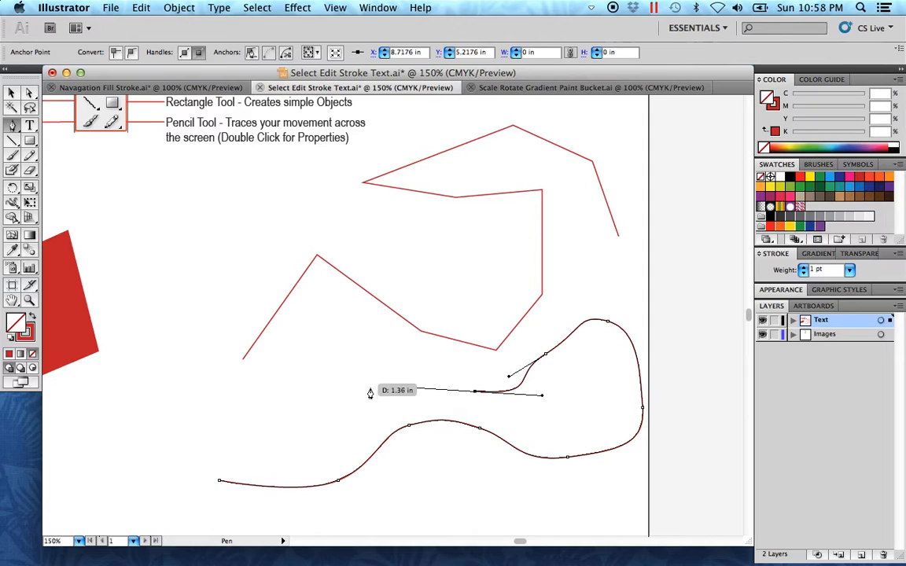
left_click(11, 93)
left_click(191, 280)
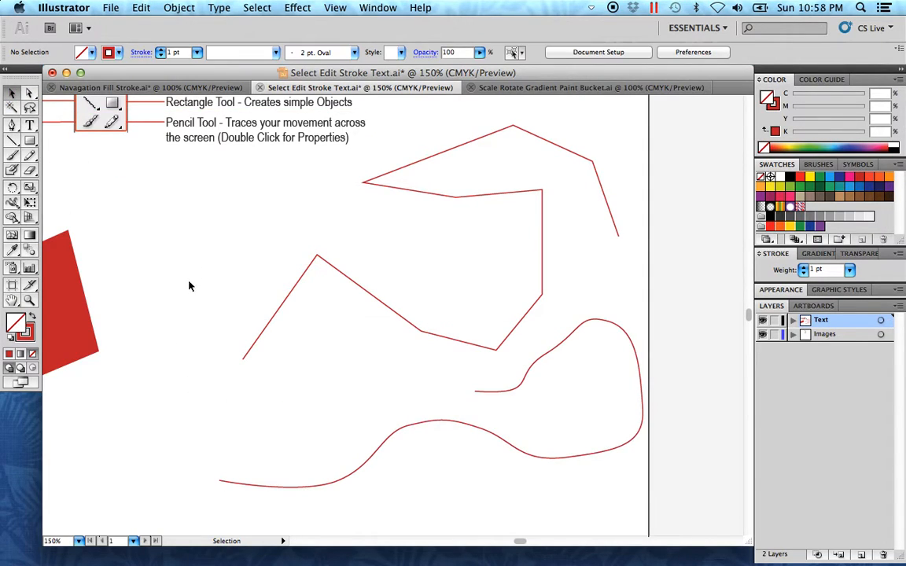
Step: Move only the curve's upper end point outward to the left and lengthen the direction handle of the neighbouring anchor
left_click(30, 93)
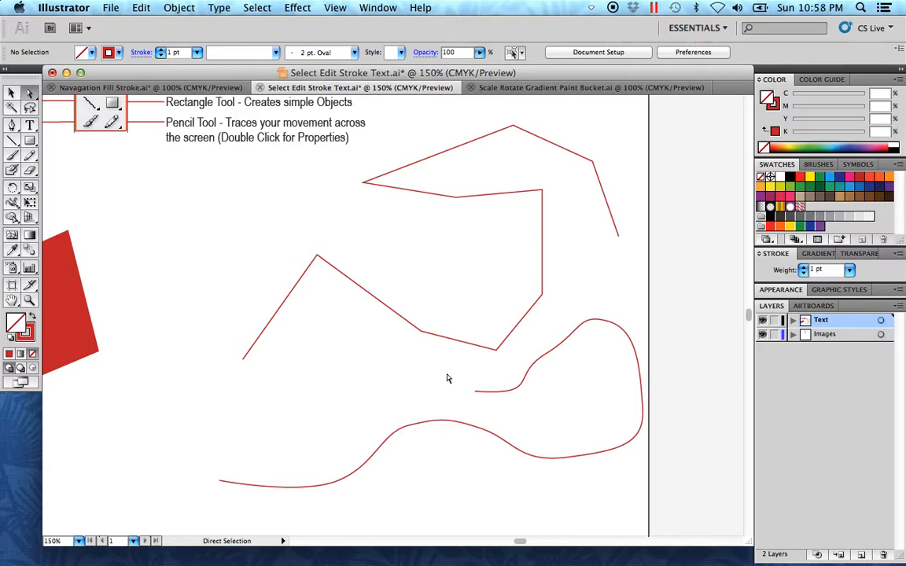
left_click(521, 386)
left_click_drag(474, 391, 369, 390)
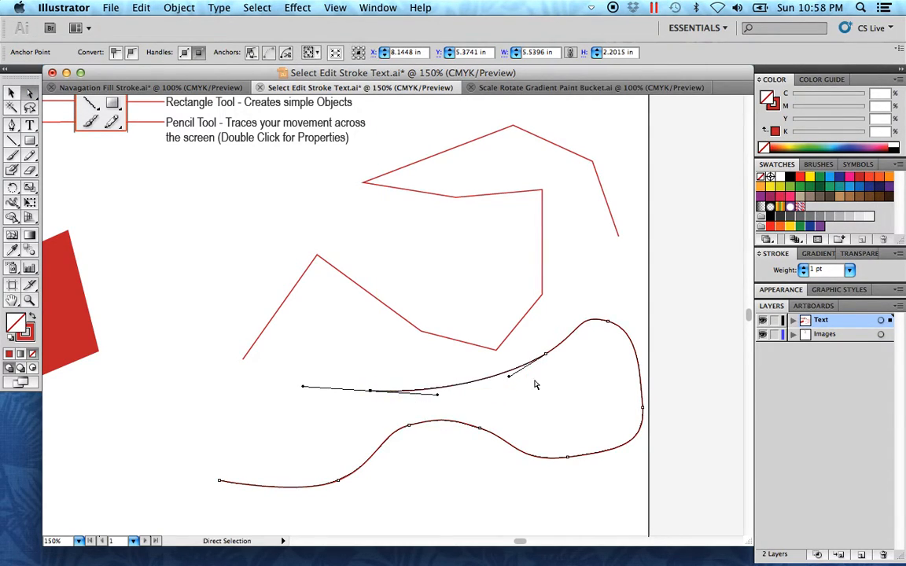
left_click_drag(509, 376, 483, 390)
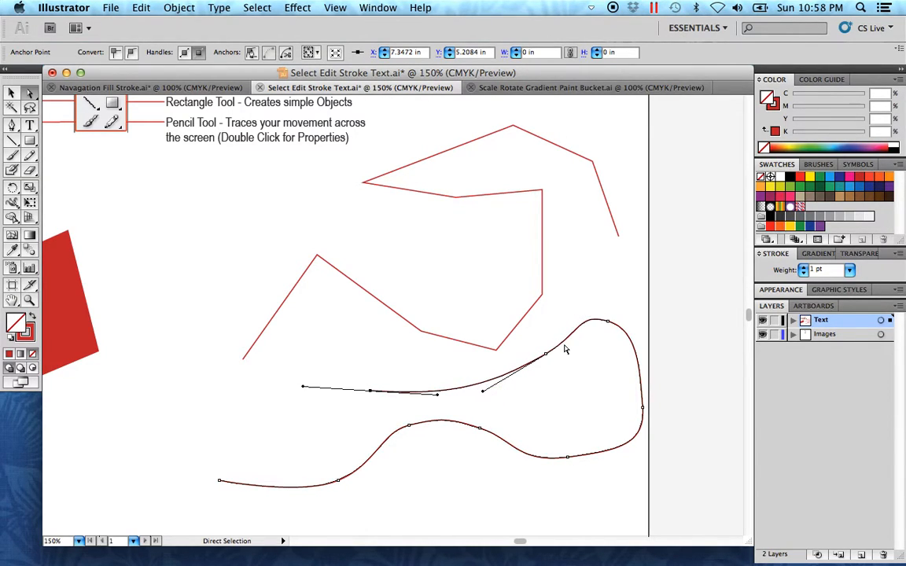
Step: Refine the curve's large loop by levelling the top anchor's handles and tilting the rightmost anchor's handles
left_click(608, 322)
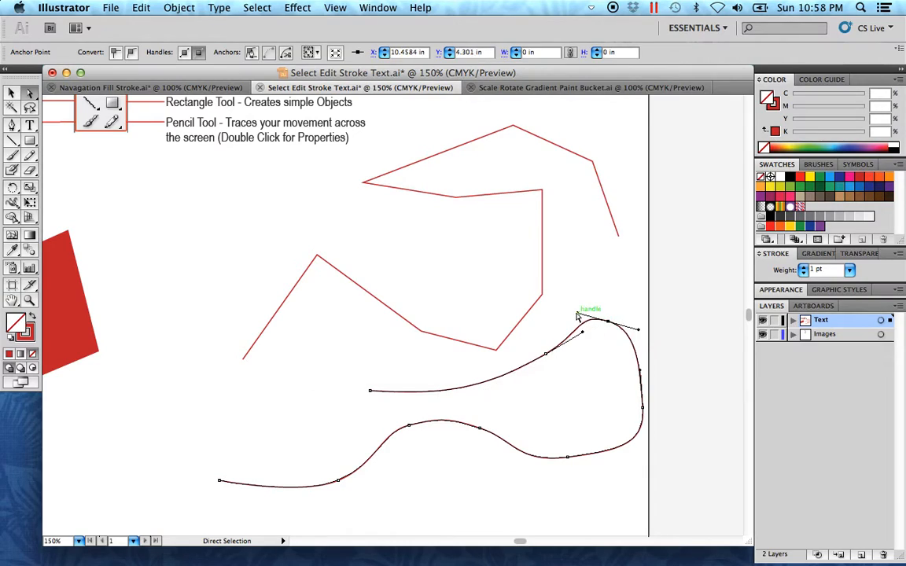
left_click_drag(577, 314, 578, 315)
left_click_drag(575, 315, 574, 320)
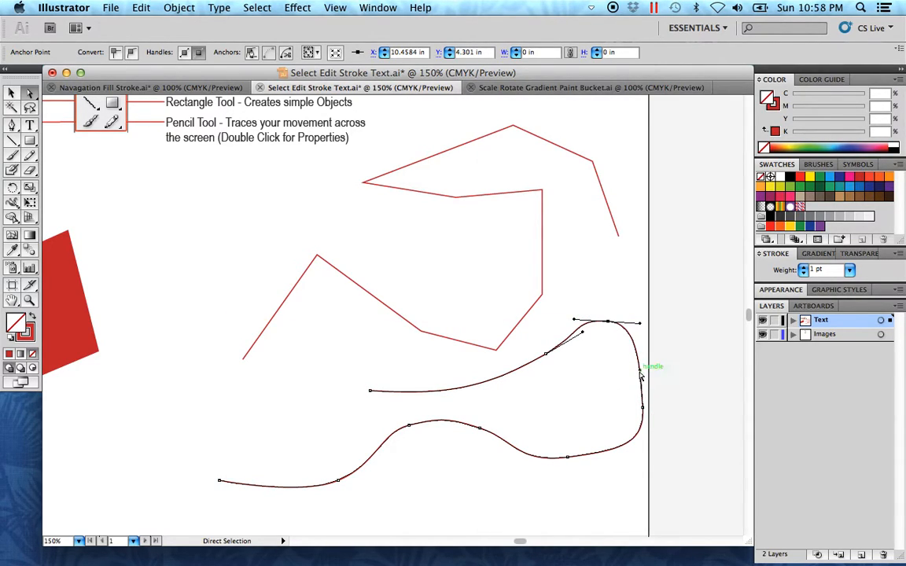
mouse_move(643, 409)
left_mouse_down()
mouse_move(634, 415)
mouse_move(647, 416)
mouse_move(642, 408)
left_mouse_up()
left_click_drag(647, 449, 638, 447)
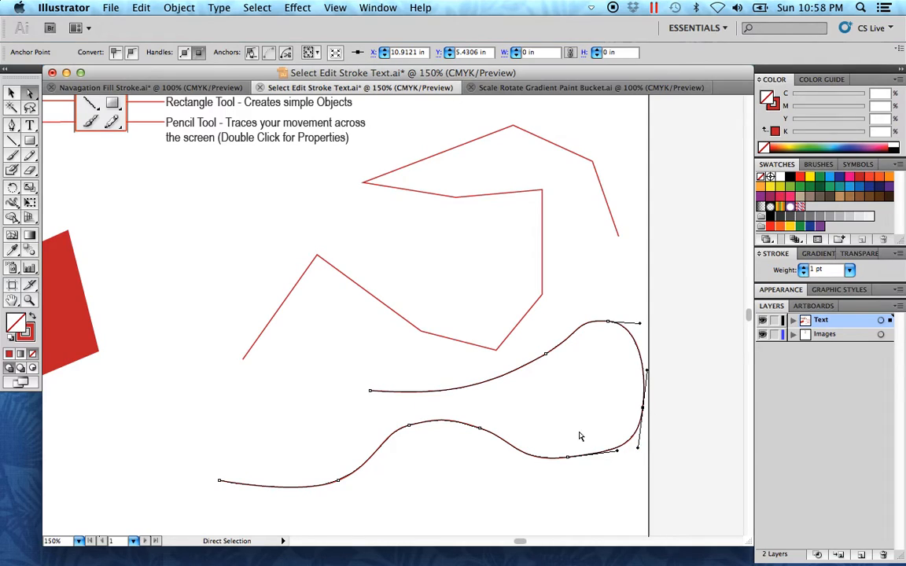
Step: Reshape the curve's lower hump by shifting its right-hand anchor slightly outward and adjusting its handle, and deselect the path
left_click_drag(482, 428, 543, 432)
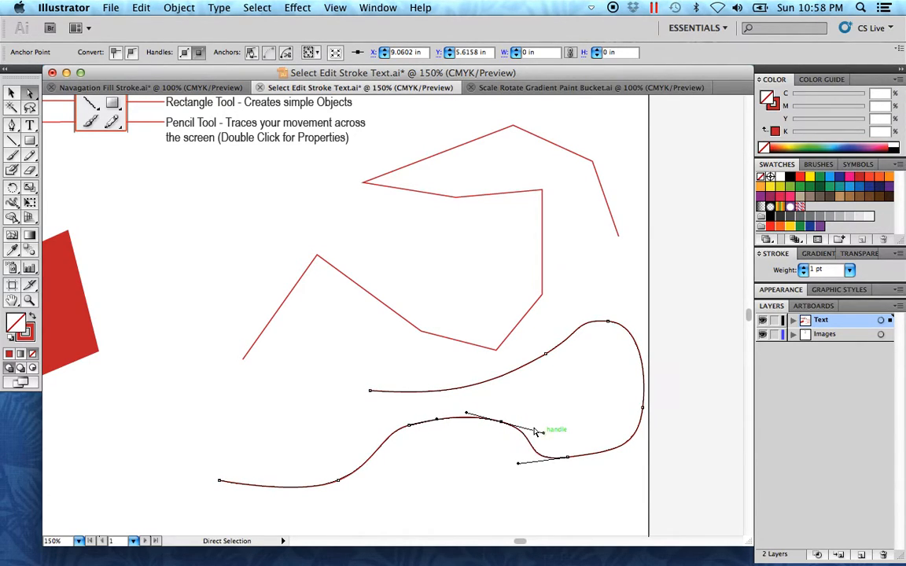
left_click(10, 94)
left_click(173, 408)
Step: Change the curved path's stroke colour to blue #1024E2 and deselect it
key("space")
left_click_drag(242, 433, 215, 437)
left_click_drag(534, 393, 499, 409)
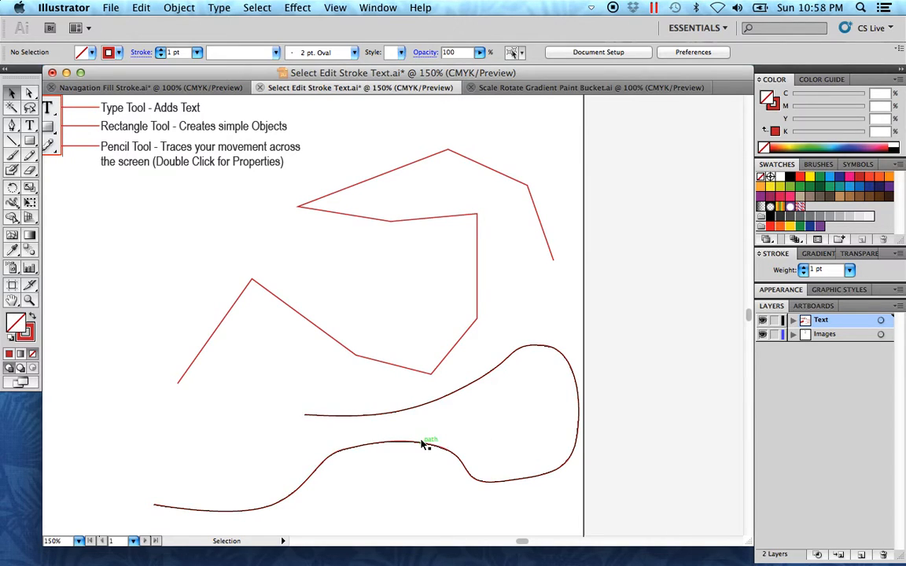
left_click_drag(399, 494, 342, 403)
double_click(31, 339)
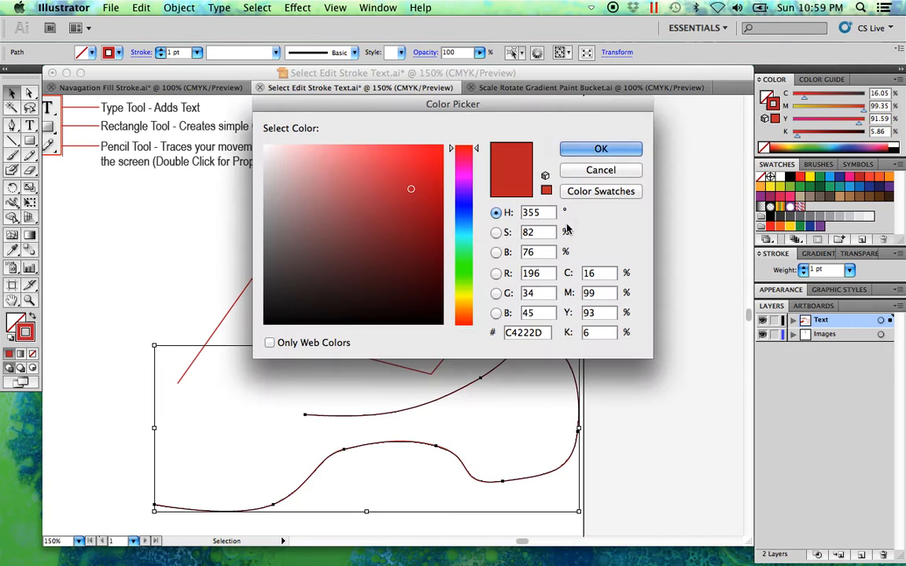
left_click(430, 165)
left_click(464, 211)
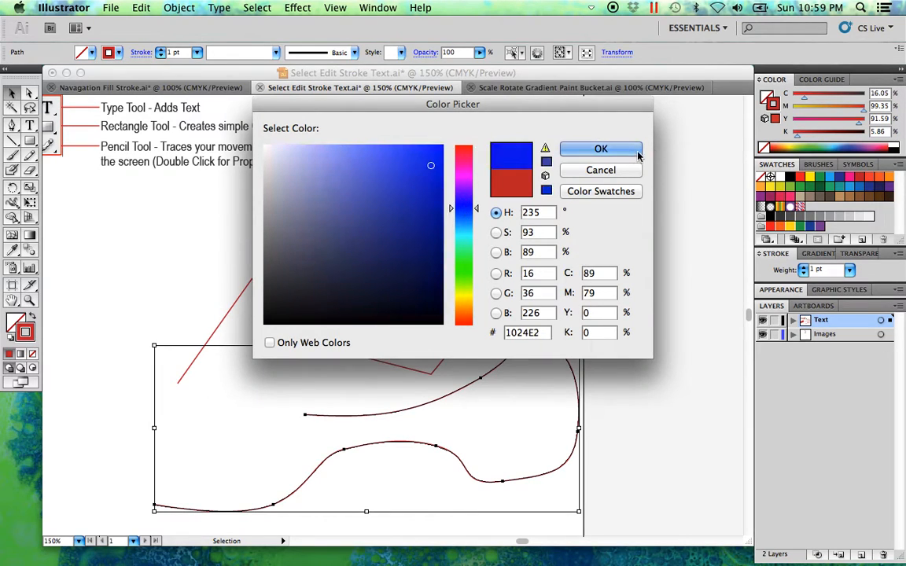
left_click(601, 149)
left_click(655, 367)
left_click_drag(655, 366, 623, 365)
Step: Set the blue curved path's stroke weight to 2 pt and deselect it
key("super+space")
left_click_drag(575, 477, 202, 161)
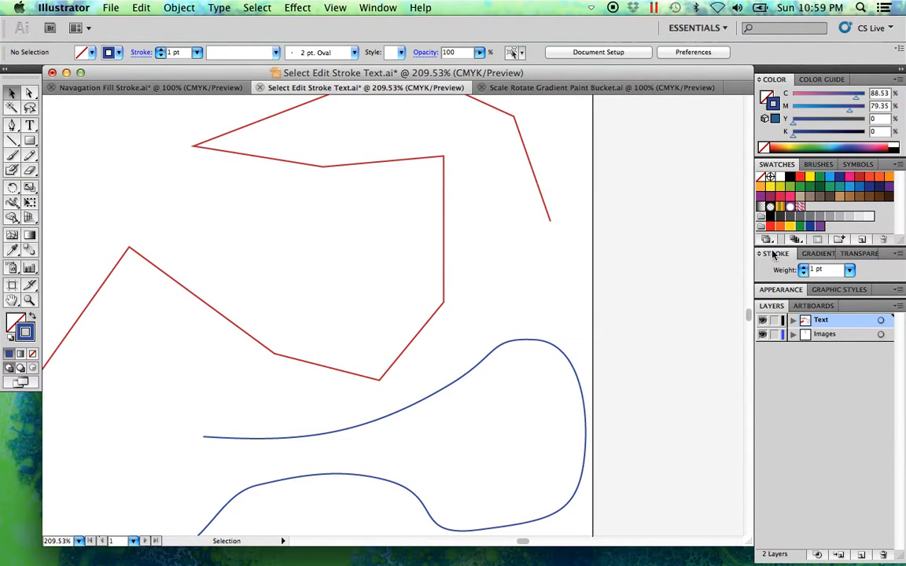
left_click_drag(466, 417, 372, 321)
left_click(483, 409)
left_click(456, 379)
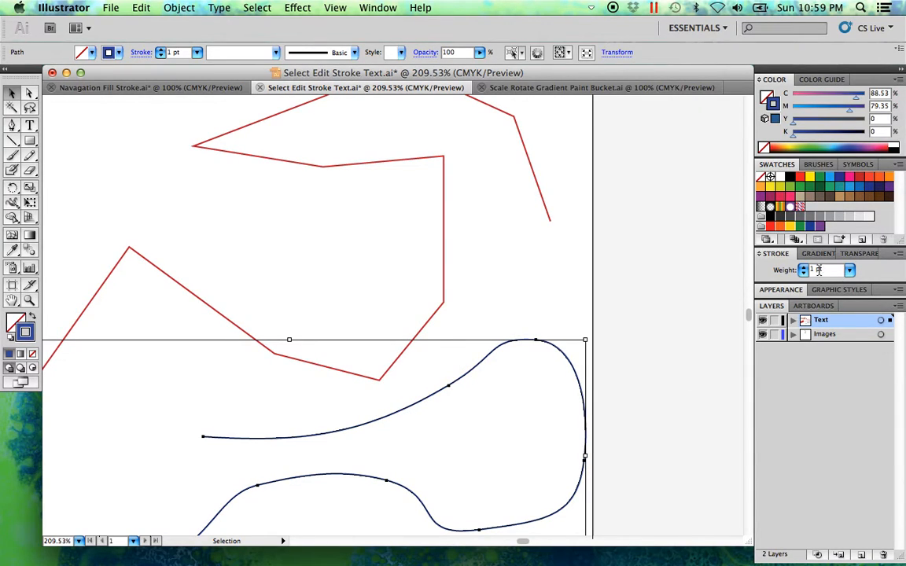
left_click(850, 271)
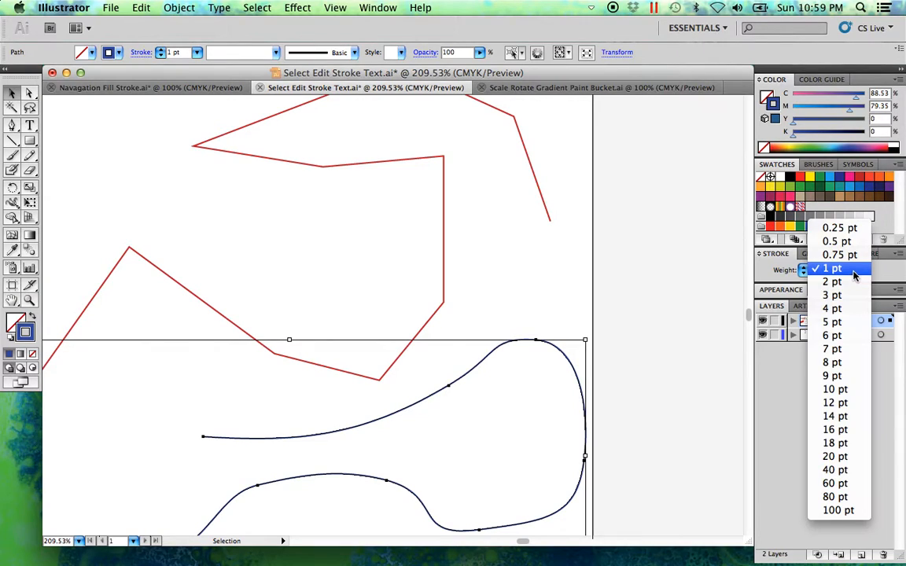
left_click(849, 284)
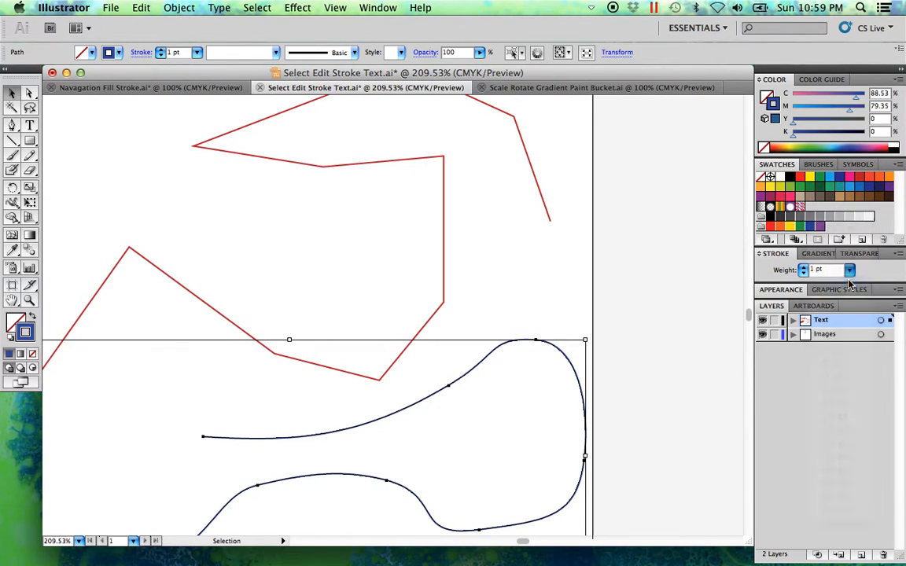
left_click(497, 407)
Step: Set the red straight-segment path's stroke weight to 0.25 pt and deselect it
left_click(424, 326)
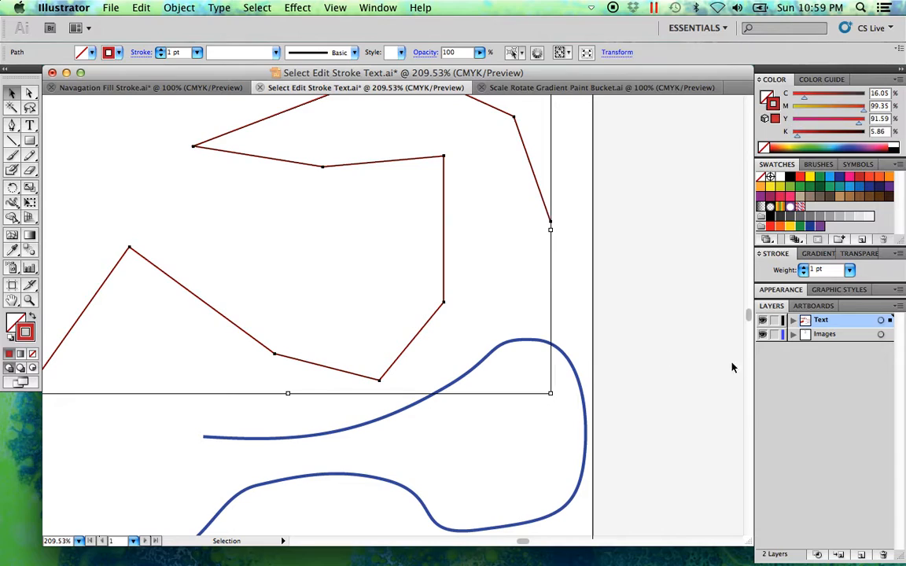
left_click(849, 270)
left_click(844, 229)
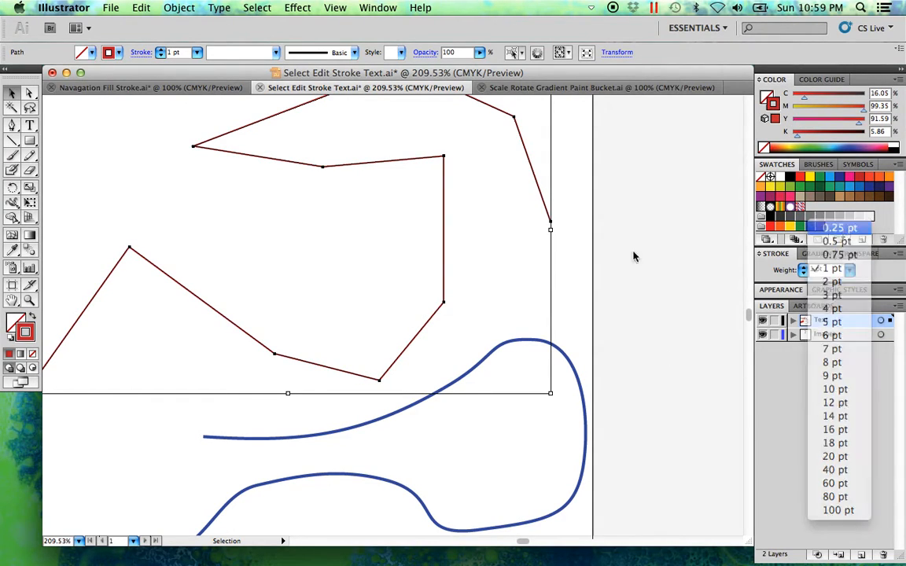
left_click(449, 353)
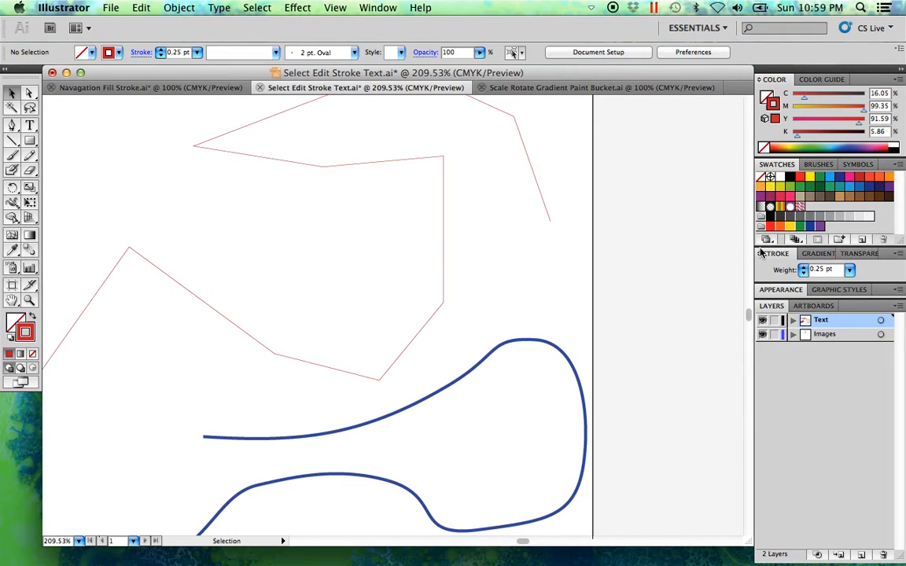
Step: Show the full stroke options and turn the blue curved path into a dashed line
left_click(898, 254)
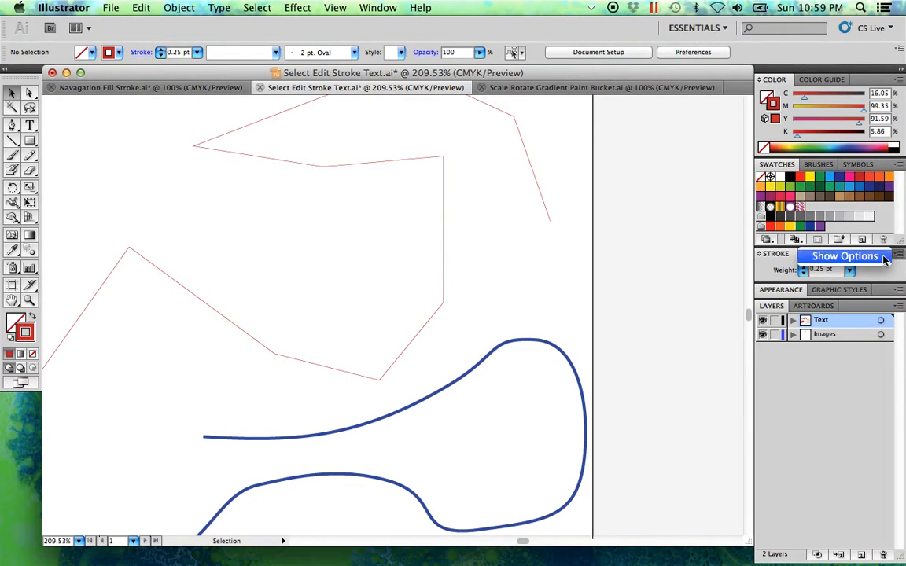
left_click(844, 256)
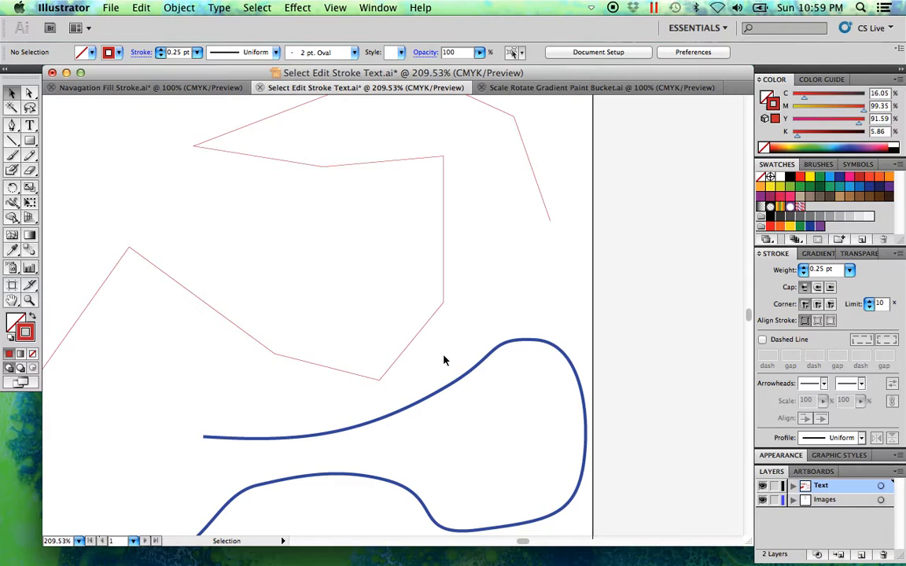
left_click(478, 365)
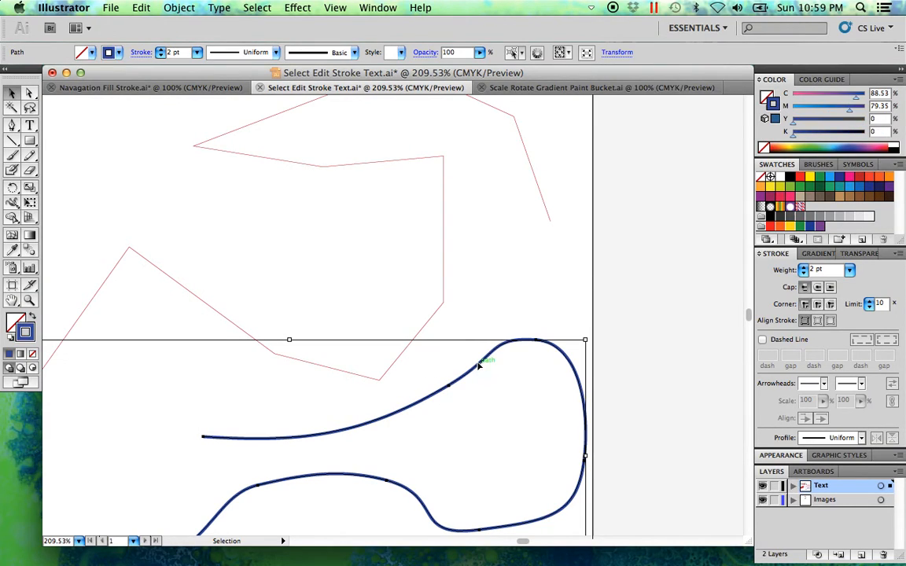
left_click(762, 341)
left_click(654, 375)
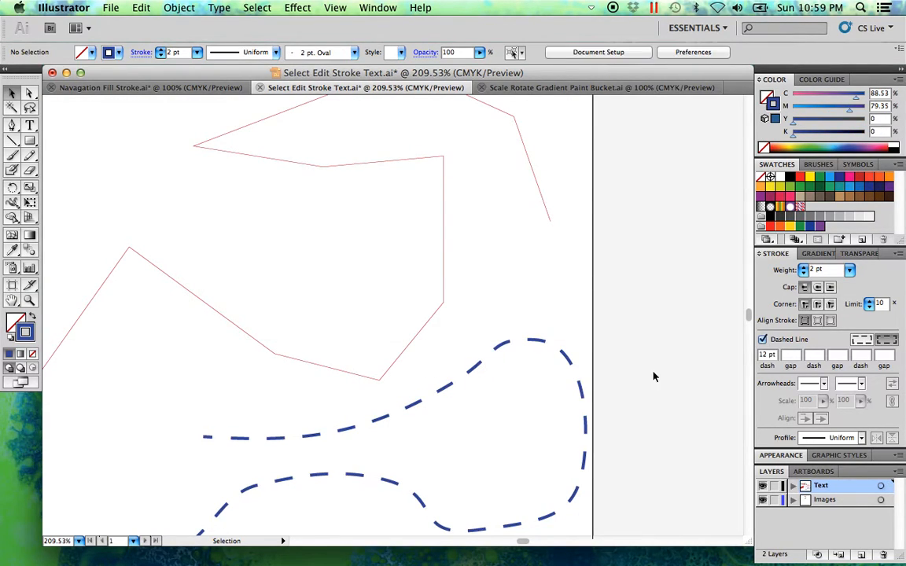
Step: Shorten the blue curved path's dash length to 6 pt and deselect it
left_click(477, 363)
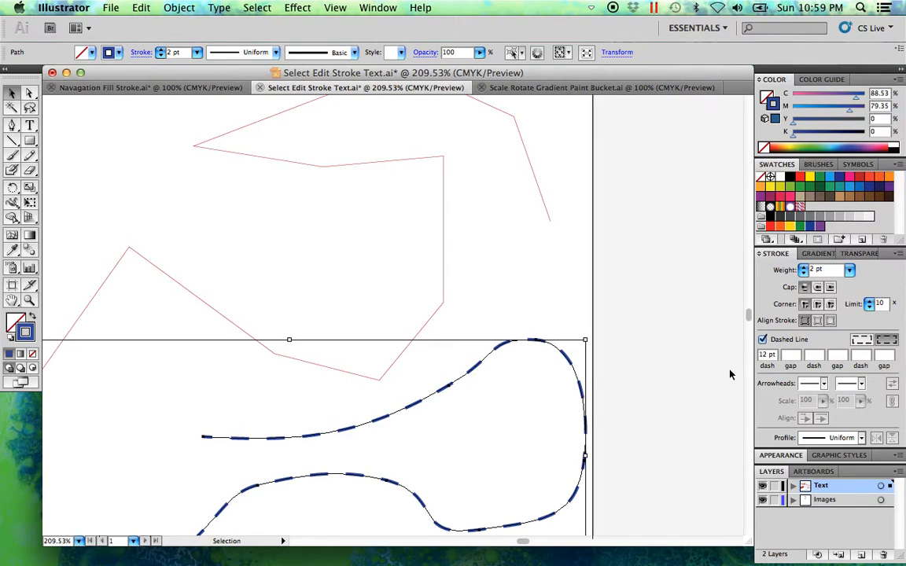
left_click(762, 354)
type("6")
key("Return")
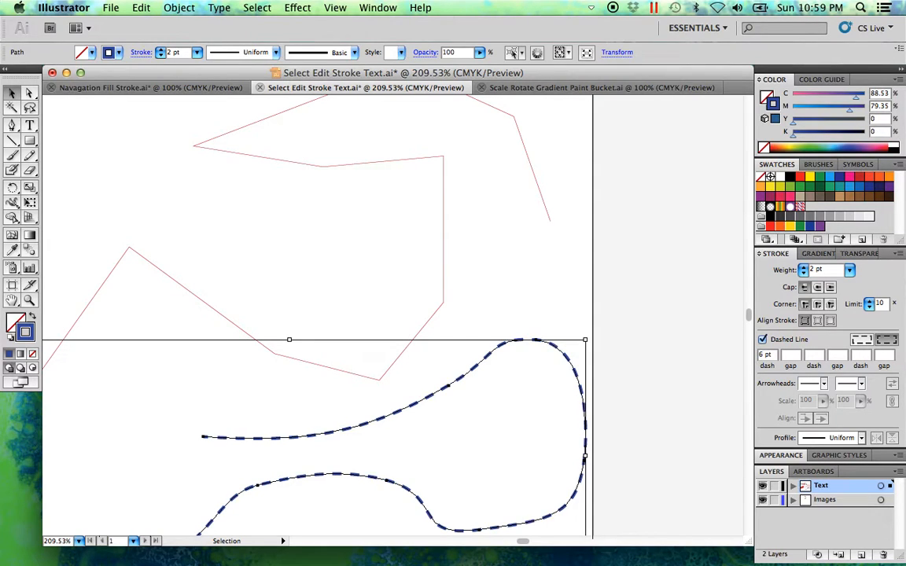
left_click(604, 394)
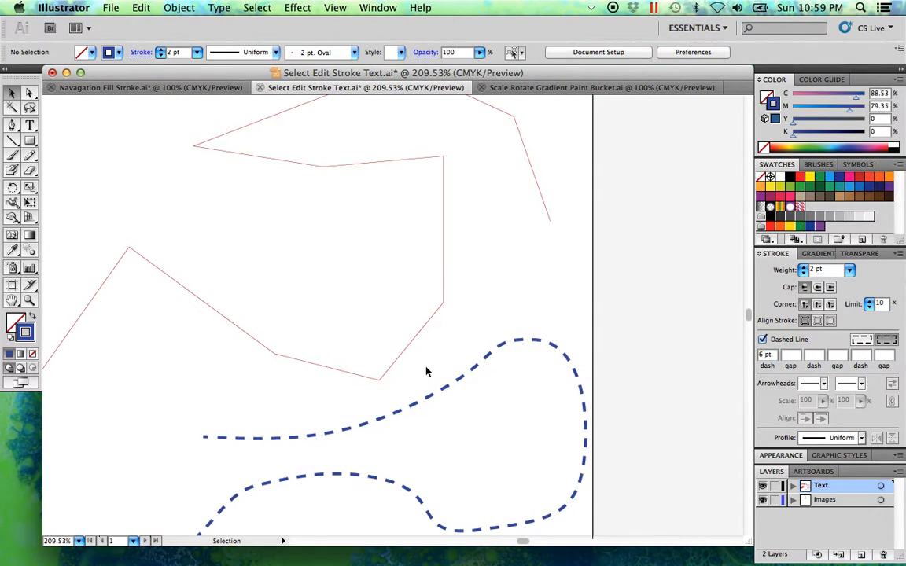
Step: Turn the red straight-segment path into a dashed line and deselect it
left_click(434, 313)
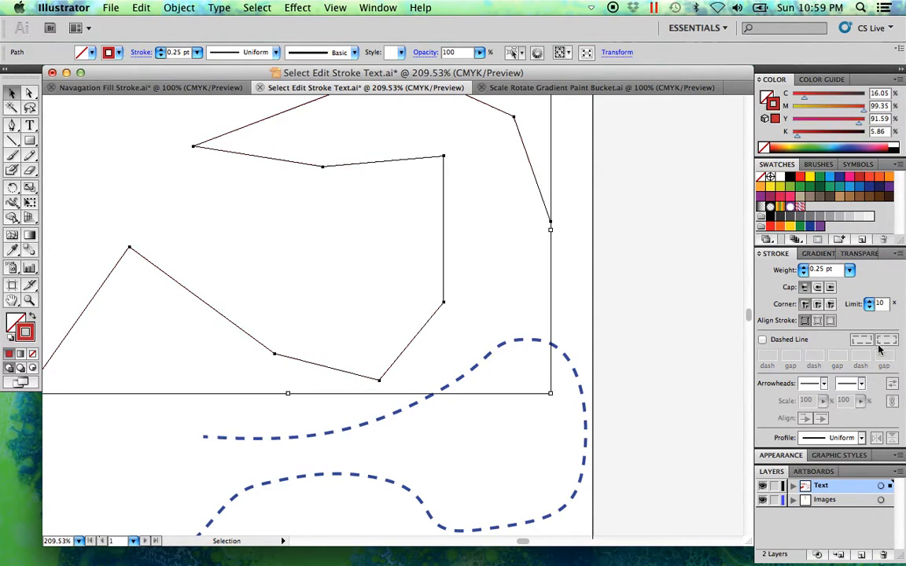
left_click(762, 339)
left_click(664, 336)
scroll(491, 362, "left", 10)
scroll(491, 362, "down", 7)
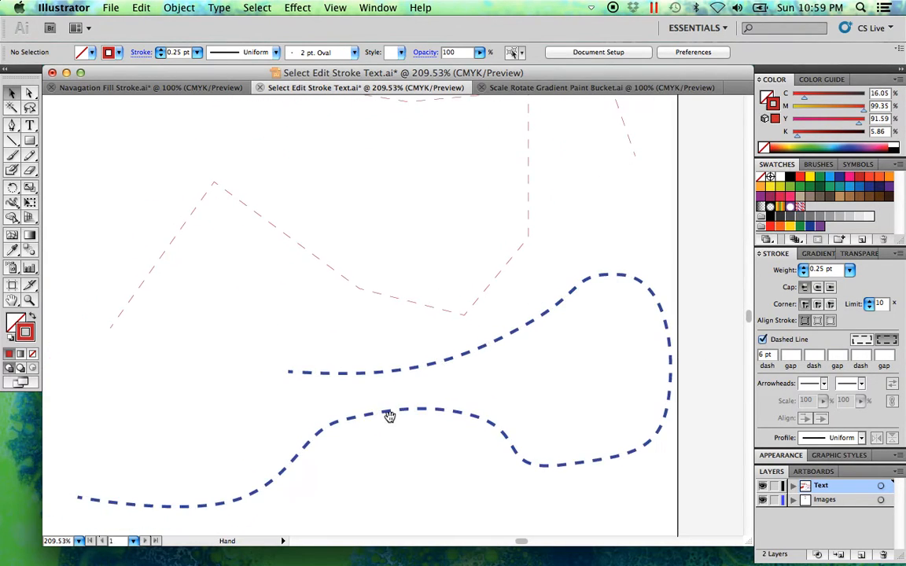
Step: Add a solid arrowhead to the start of the blue dashed curve, at its lower-left end, and deselect it
mouse_move(421, 424)
left_mouse_down()
mouse_move(351, 389)
mouse_move(315, 346)
left_mouse_up()
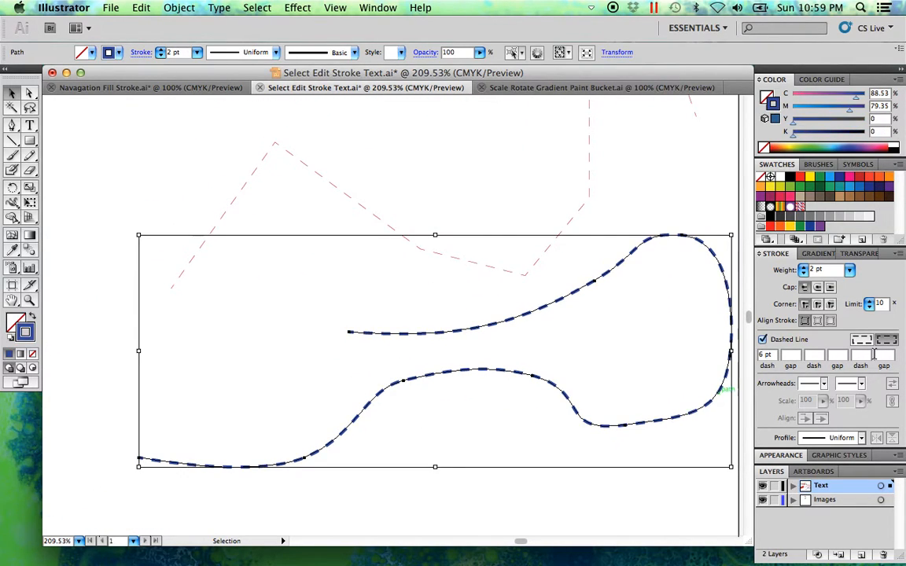
left_click(824, 384)
left_click(829, 485)
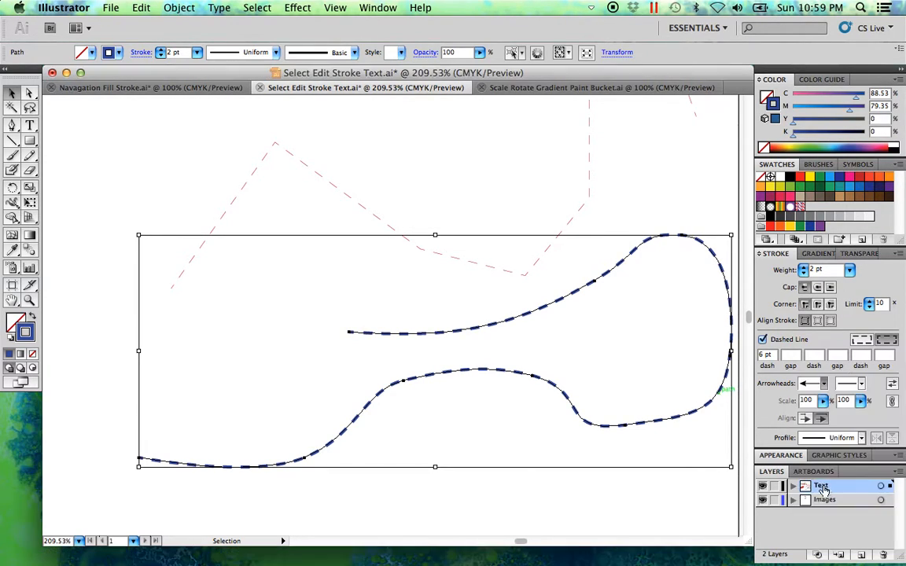
left_click(579, 517)
Step: Add a round dot arrowhead to the end of the red dashed straight-segment path and deselect it
left_click_drag(234, 262, 161, 202)
left_click(861, 384)
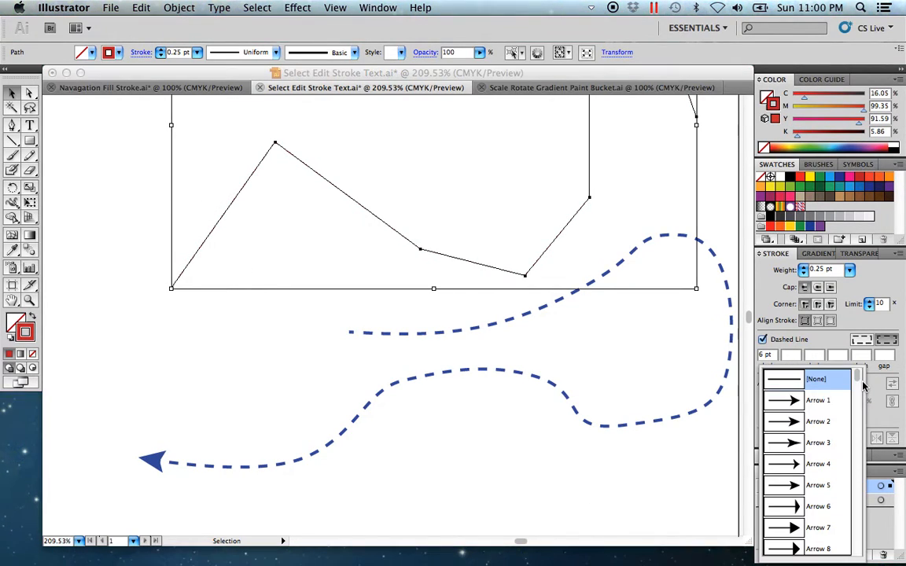
left_click_drag(857, 381, 857, 464)
left_click(810, 506)
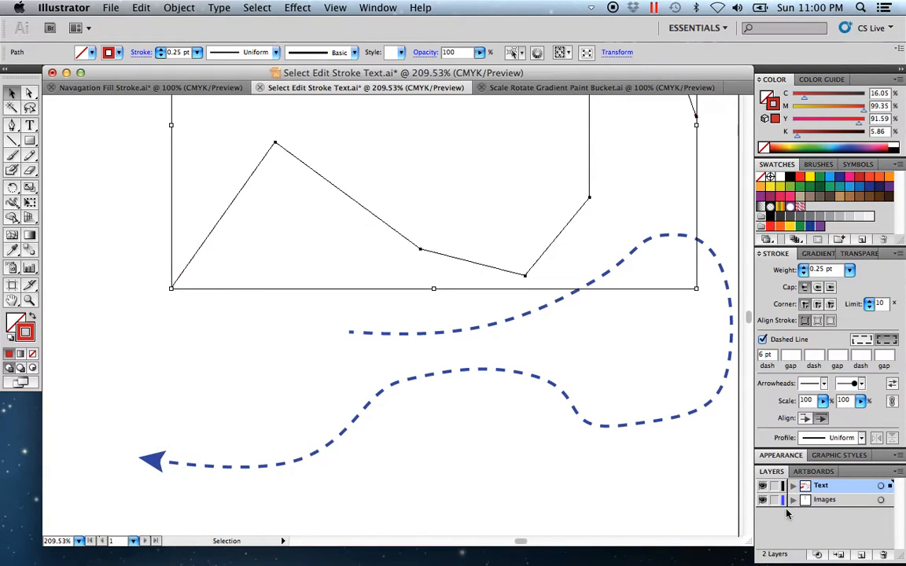
left_click(524, 462)
Step: Examine the dot arrowhead on the red dashed path close up, and return to an overview of the artboard
key("space")
left_click_drag(533, 246, 501, 352)
key("super+space")
left_click_drag(692, 254, 621, 175)
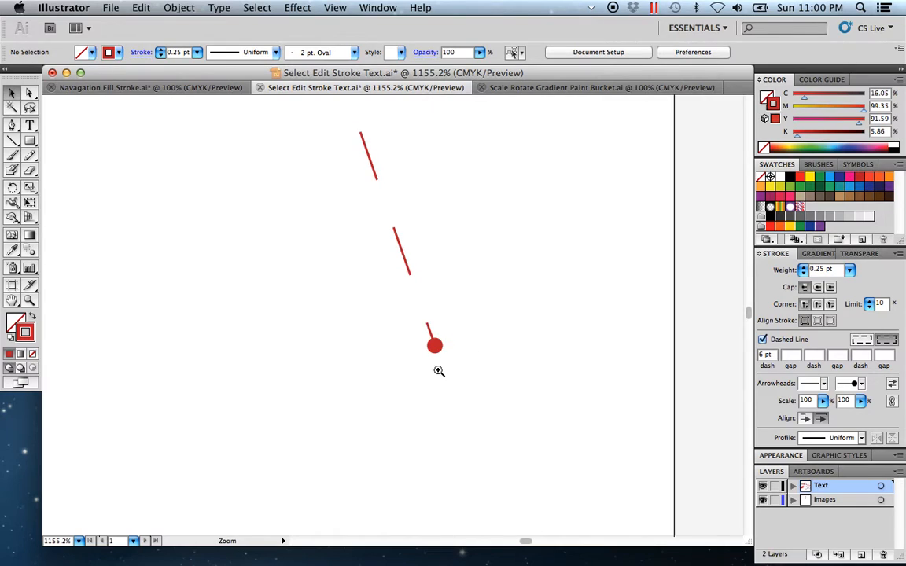
left_click(424, 361, "alt")
left_click(399, 347, "alt")
left_click(403, 333, "alt")
left_click(415, 316, "alt")
left_click(417, 302, "alt")
left_click(430, 288, "alt")
key("space")
left_click_drag(314, 369, 513, 313)
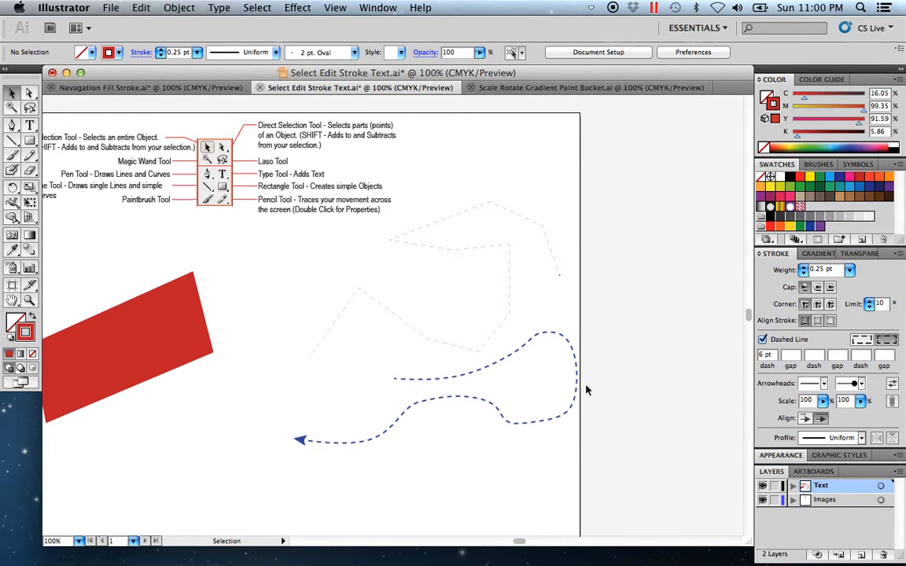
Step: Draw a winding freehand S-shaped path with the Pencil tool in the empty area below the red shape
key("space")
left_click_drag(319, 402, 417, 389)
key("super+space")
left_click_drag(497, 329, 287, 147)
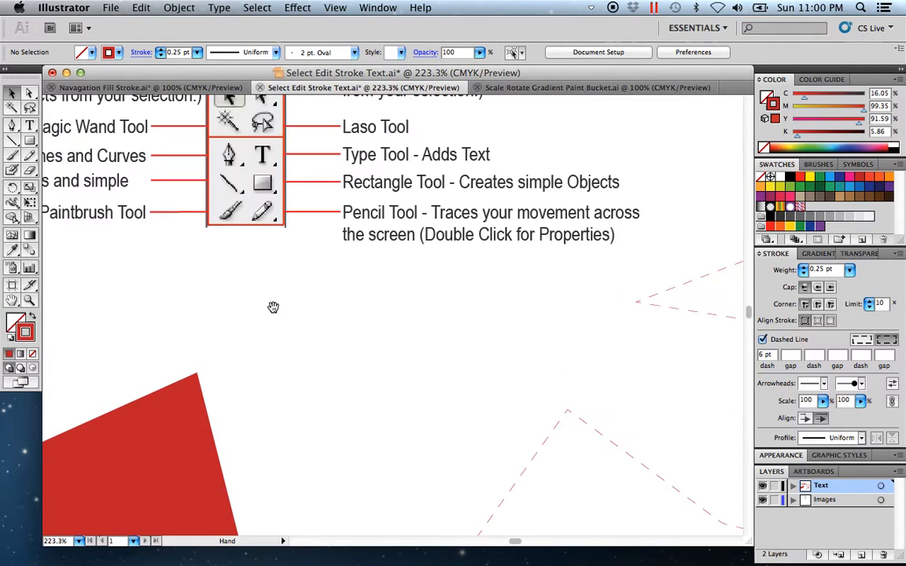
key("space")
left_click_drag(412, 485, 427, 261)
left_click_drag(454, 482, 445, 255)
left_click_drag(468, 467, 459, 282)
left_click_drag(180, 199, 343, 305)
left_click(29, 155)
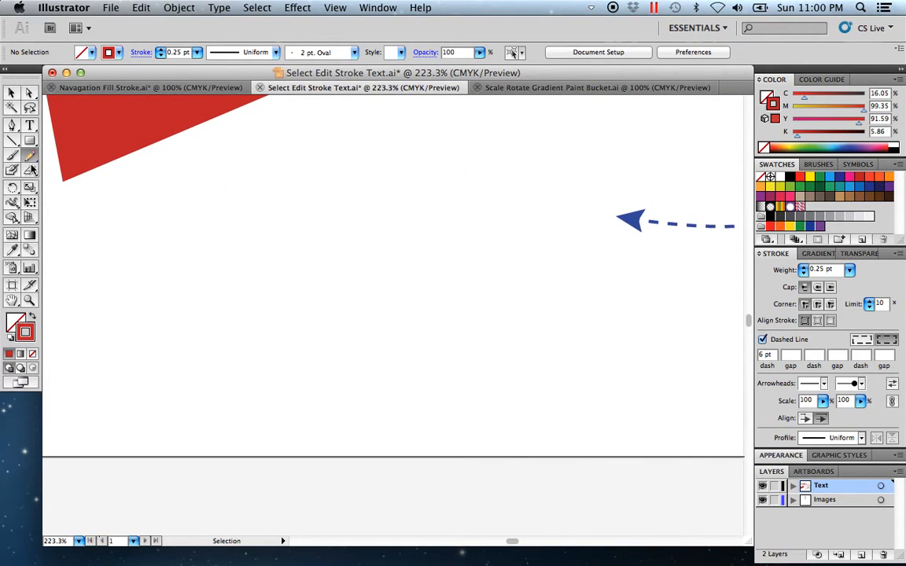
mouse_move(163, 386)
left_mouse_down()
mouse_move(208, 360)
mouse_move(245, 366)
mouse_move(407, 409)
mouse_move(469, 398)
mouse_move(511, 343)
mouse_move(518, 287)
mouse_move(503, 269)
mouse_move(446, 259)
mouse_move(338, 300)
mouse_move(255, 287)
mouse_move(229, 226)
mouse_move(243, 190)
mouse_move(279, 181)
mouse_move(314, 180)
mouse_move(430, 200)
left_mouse_up()
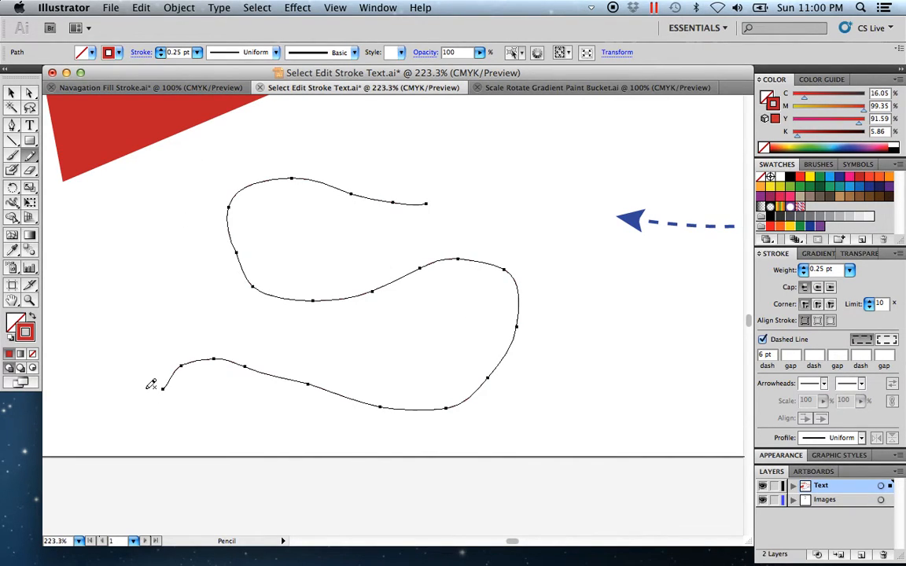
Step: Use the Smooth tool to smooth the lower stretch, the upper-left bend and the upper end of the freehand path
left_click(29, 160)
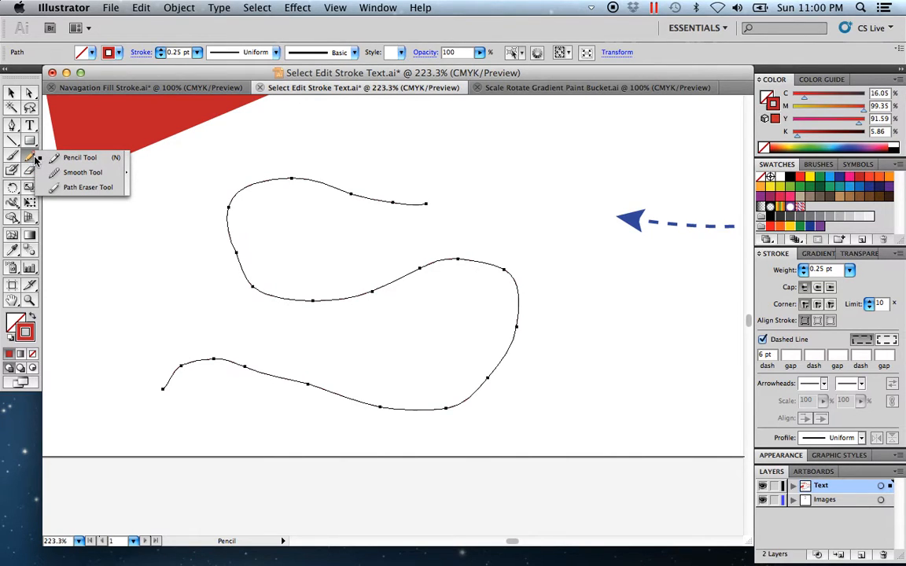
left_click(108, 173)
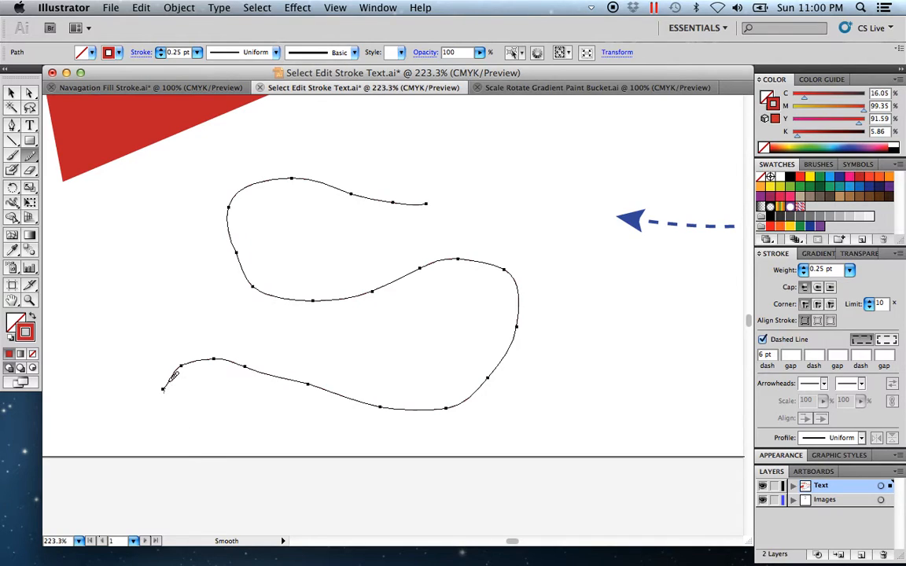
mouse_move(198, 361)
left_mouse_down()
mouse_move(265, 364)
mouse_move(331, 390)
left_mouse_up()
left_click_drag(407, 406, 494, 386)
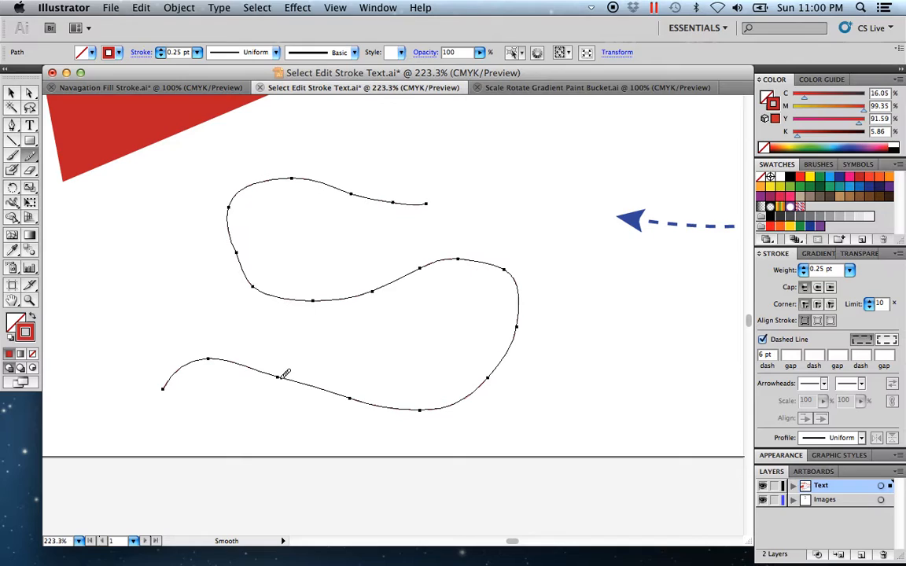
left_click_drag(161, 387, 160, 388)
mouse_move(230, 205)
left_mouse_down()
mouse_move(236, 255)
mouse_move(260, 271)
left_mouse_up()
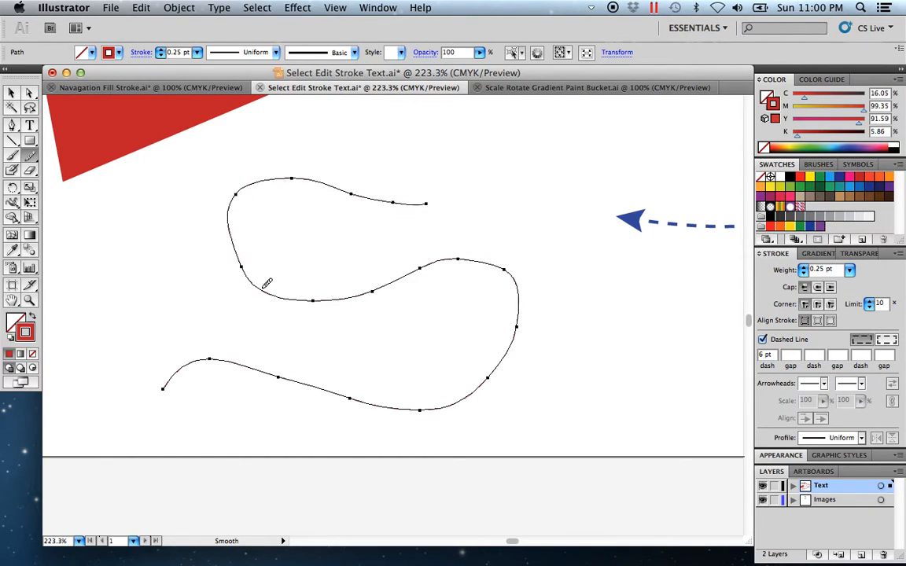
left_click_drag(273, 171, 421, 198)
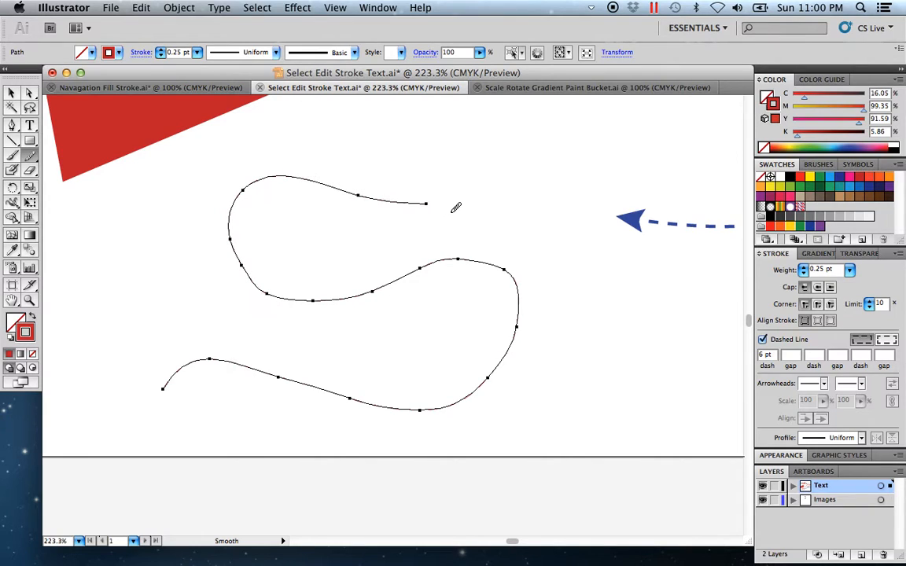
Step: Smooth the middle, right-hand and lower-right bends of the freehand path with the Smooth tool and deselect it
mouse_move(358, 290)
left_mouse_down()
mouse_move(466, 249)
mouse_move(511, 264)
mouse_move(526, 286)
mouse_move(524, 325)
mouse_move(500, 360)
left_mouse_up()
mouse_move(424, 270)
left_mouse_down()
mouse_move(302, 310)
mouse_move(251, 285)
mouse_move(230, 250)
left_mouse_up()
mouse_move(348, 299)
left_mouse_down()
mouse_move(266, 280)
mouse_move(239, 241)
left_mouse_up()
left_click_drag(247, 189, 253, 183)
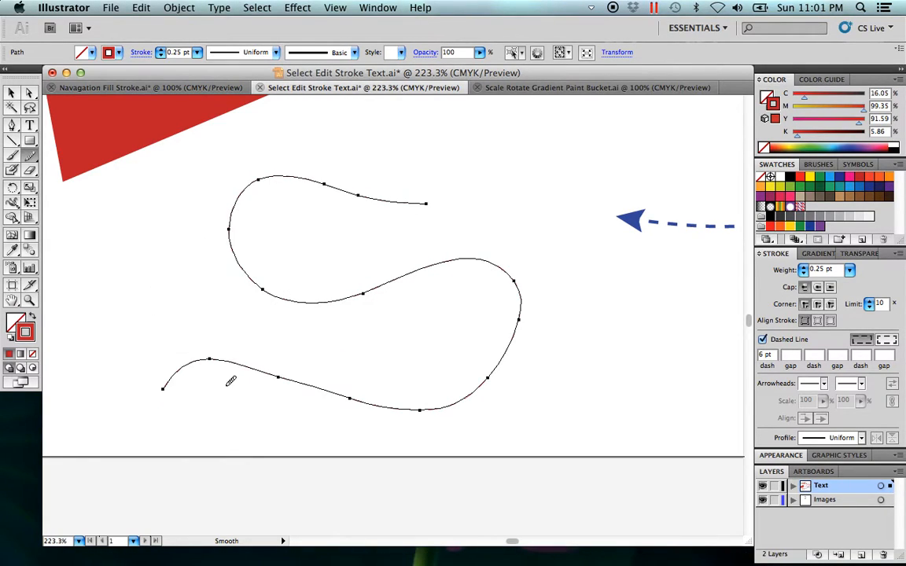
mouse_move(393, 400)
left_mouse_down()
mouse_move(477, 399)
mouse_move(518, 363)
mouse_move(493, 364)
left_mouse_up()
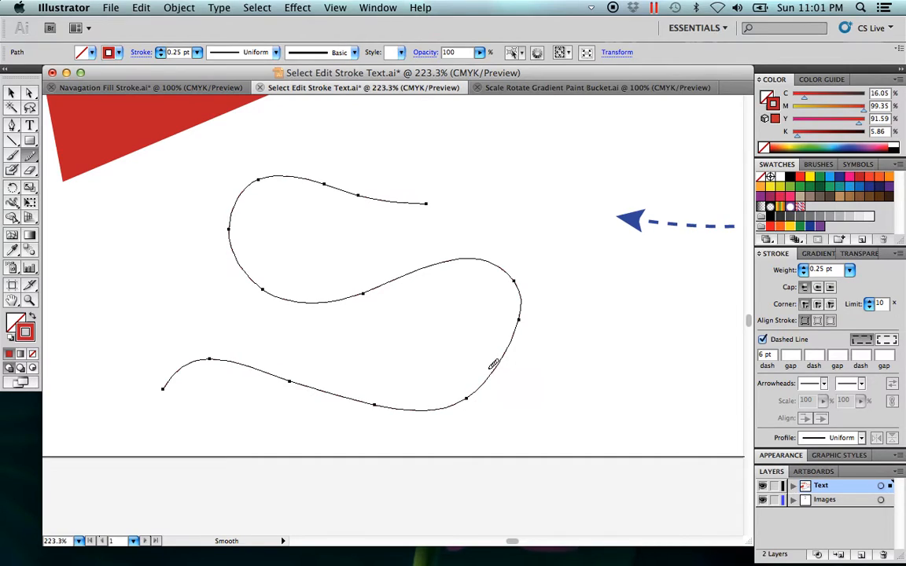
left_click(11, 92)
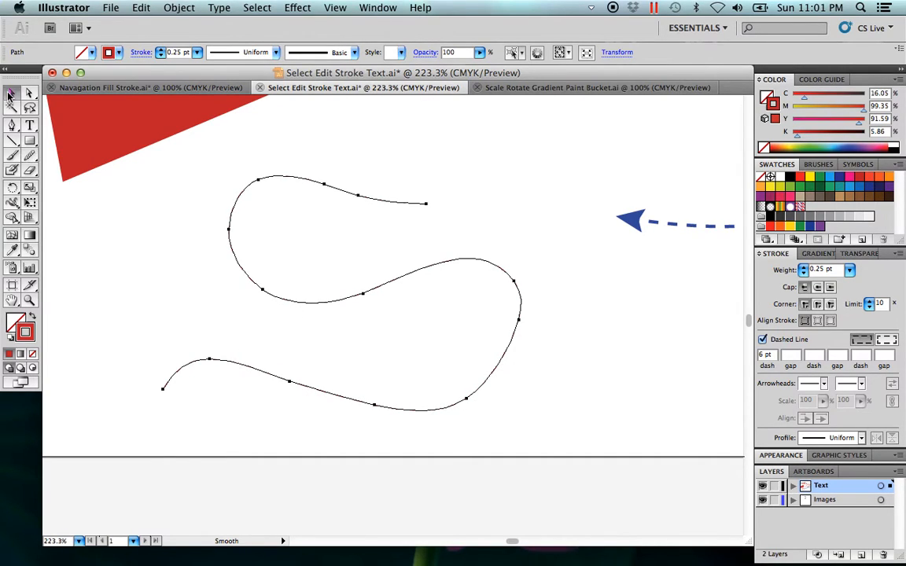
left_click(121, 308)
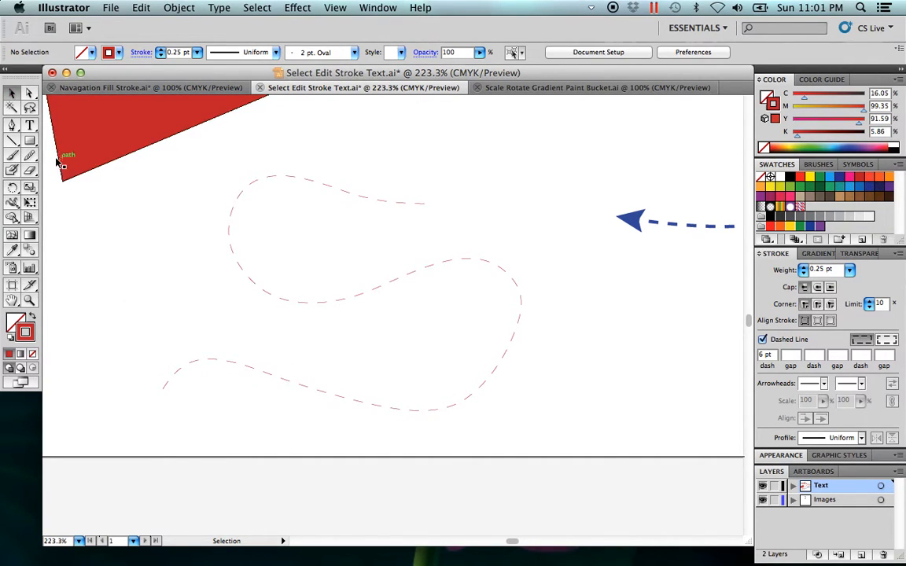
Step: Review the Pencil tool's fidelity, smoothness and path-editing options without changing them
left_click_drag(32, 156, 70, 162)
double_click(31, 157)
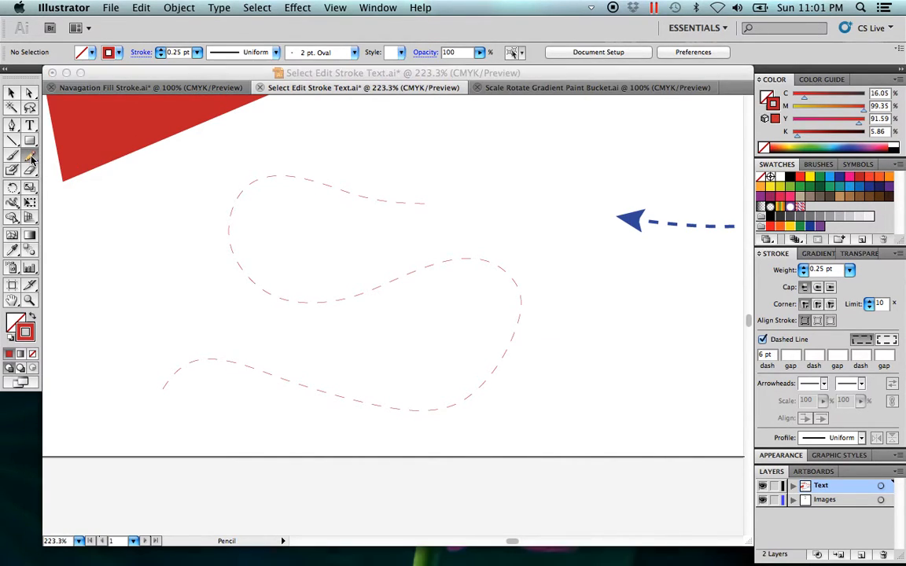
left_click(545, 172)
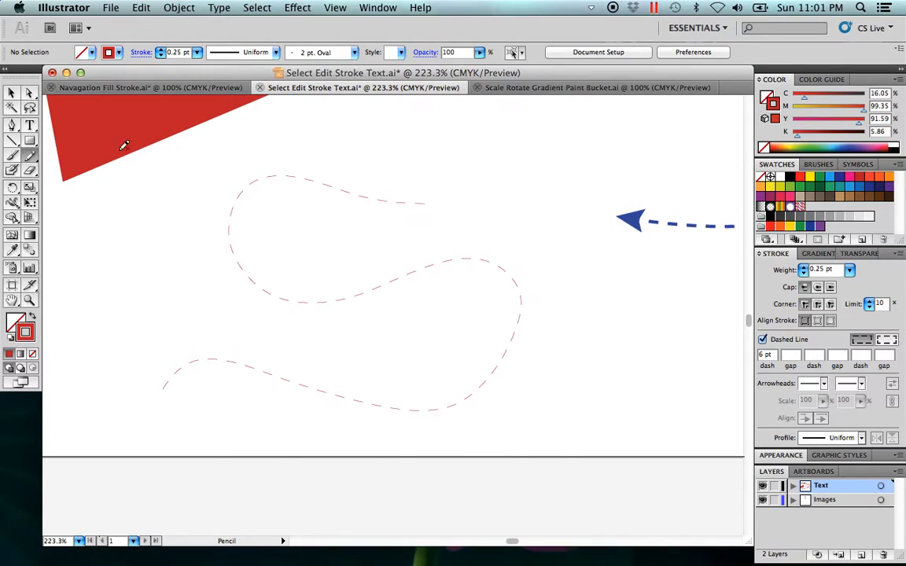
double_click(30, 156)
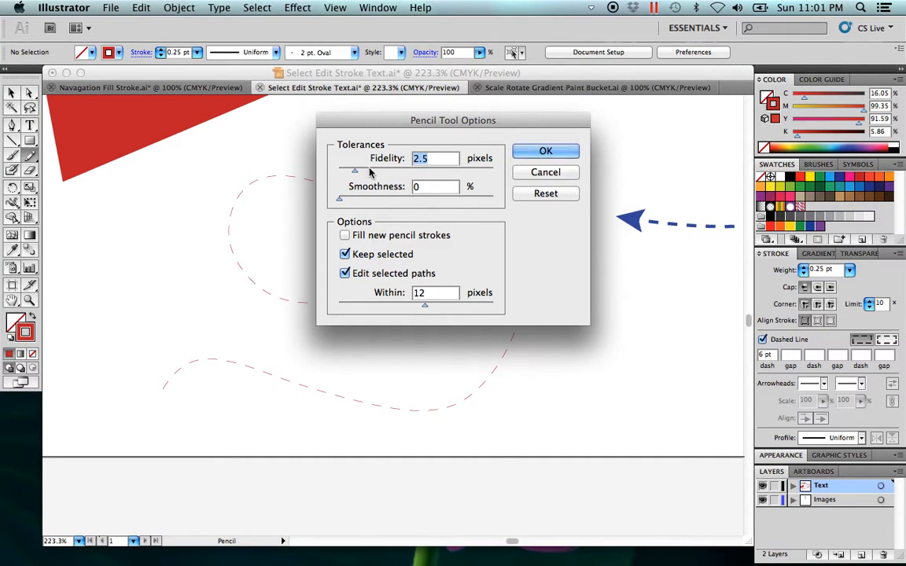
left_click(544, 172)
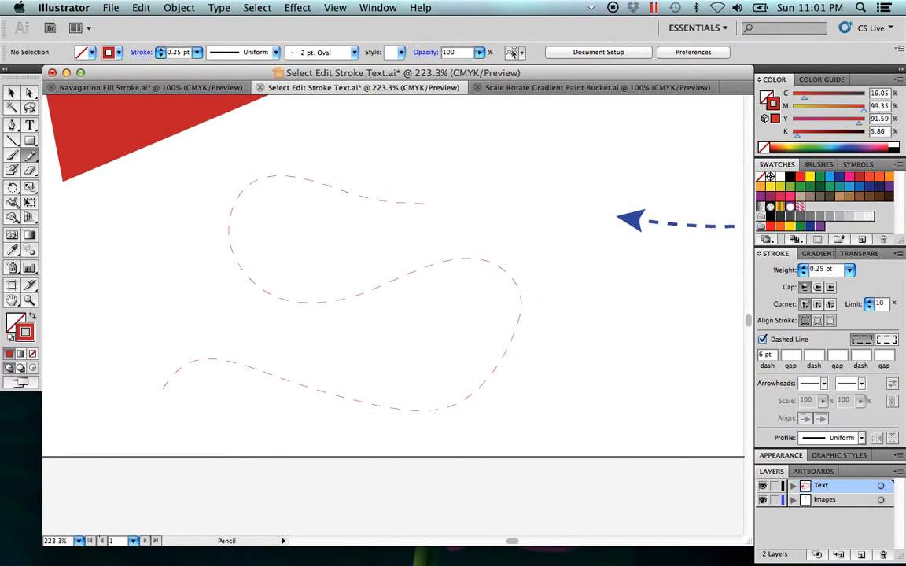
Step: Add a point text with a person's first name in the empty area below the blue dashed curve
left_click(11, 92)
scroll(378, 332, "up", 15)
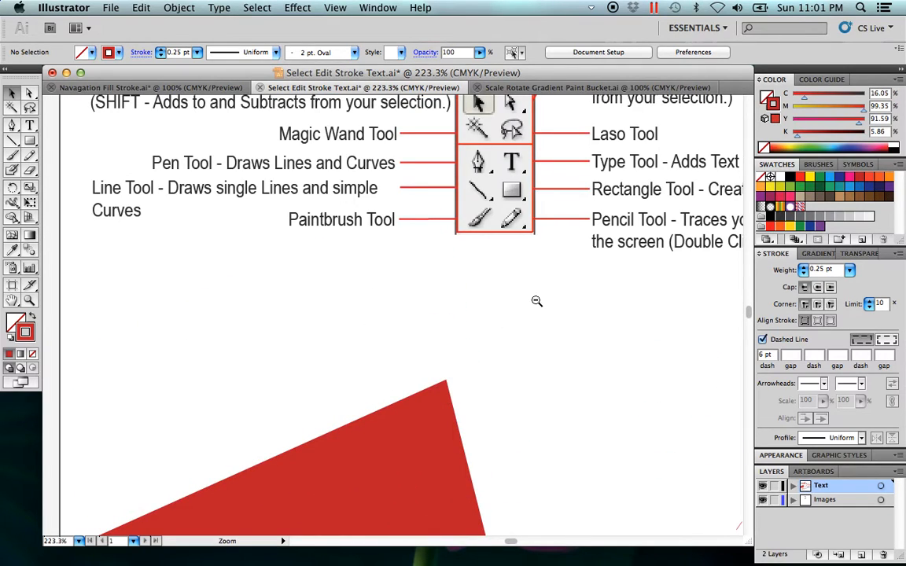
left_click(537, 301, "alt+super")
left_click_drag(439, 317, 469, 342)
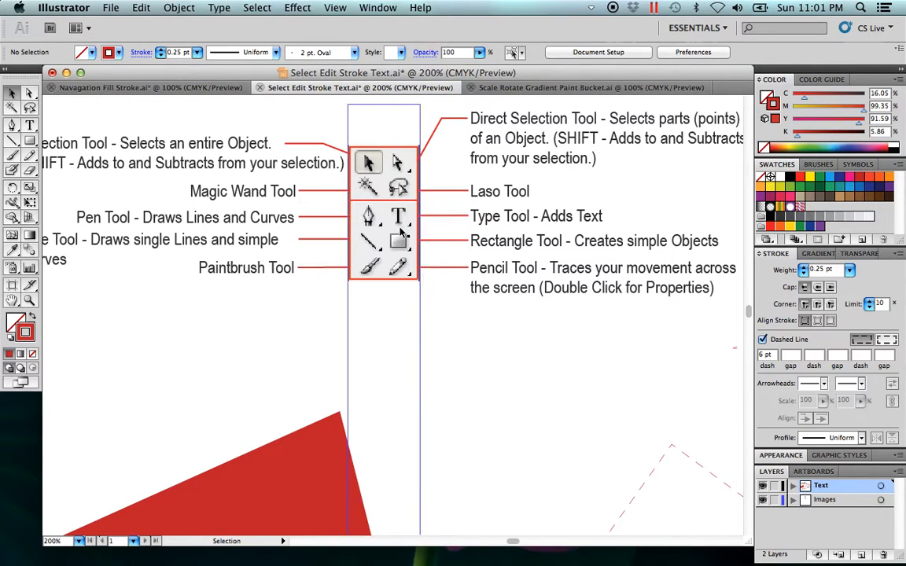
scroll(488, 259, "down", 10)
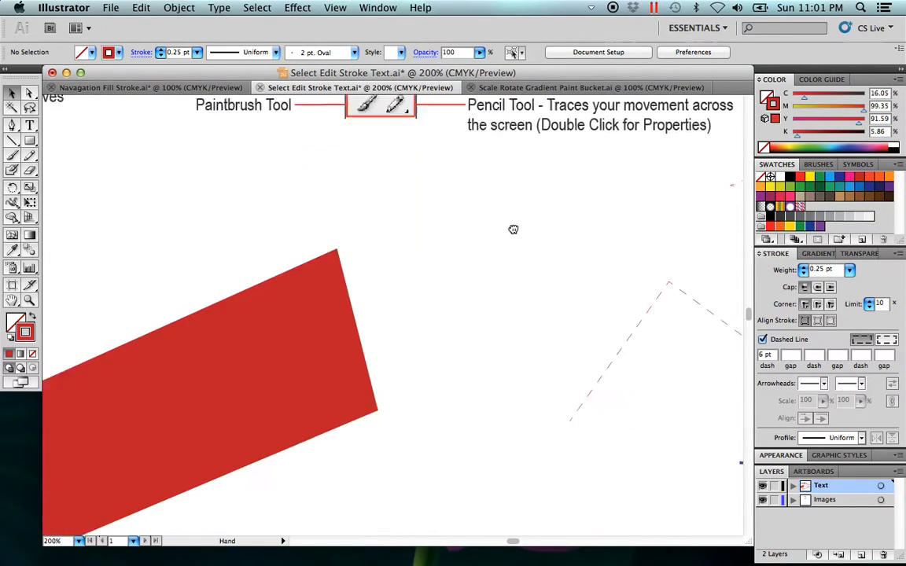
scroll(457, 298, "down", 5)
scroll(458, 298, "right", 10)
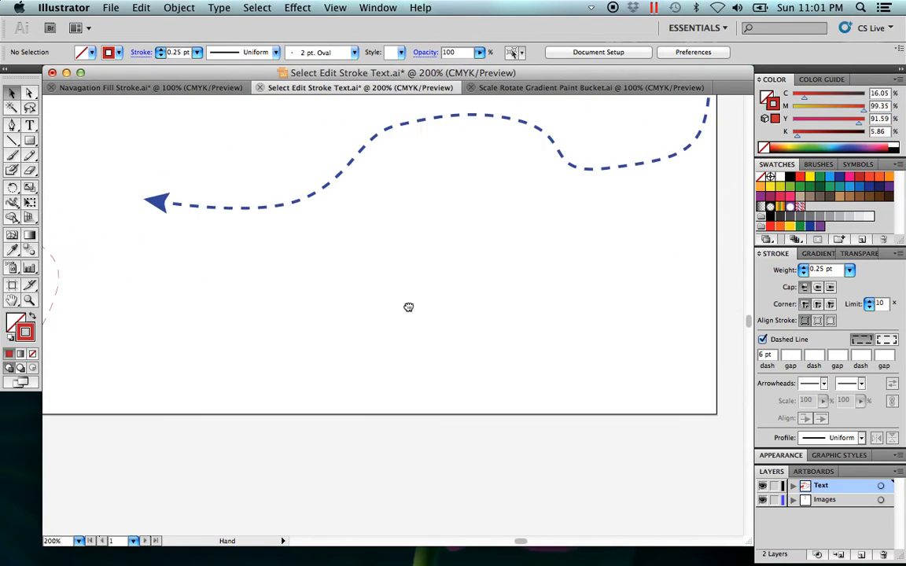
left_click(29, 125)
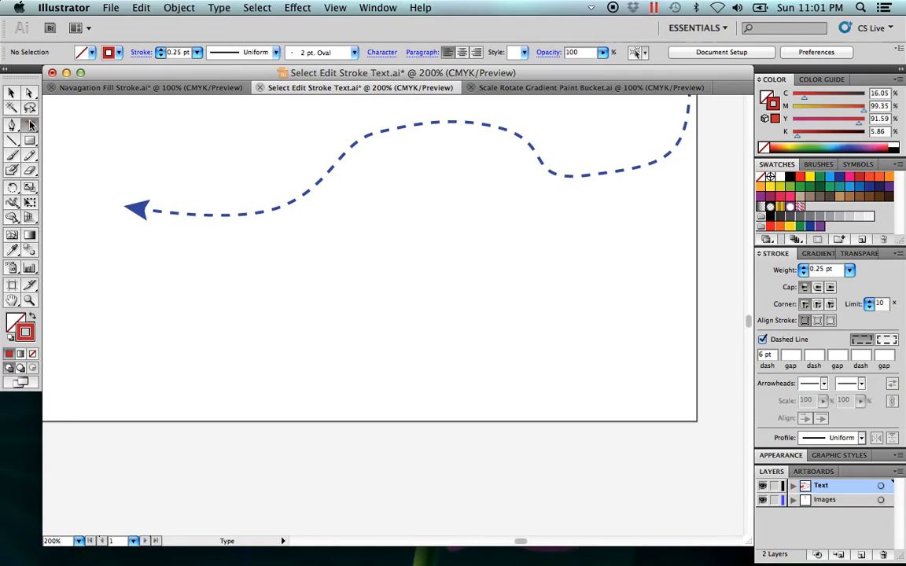
left_click(313, 275)
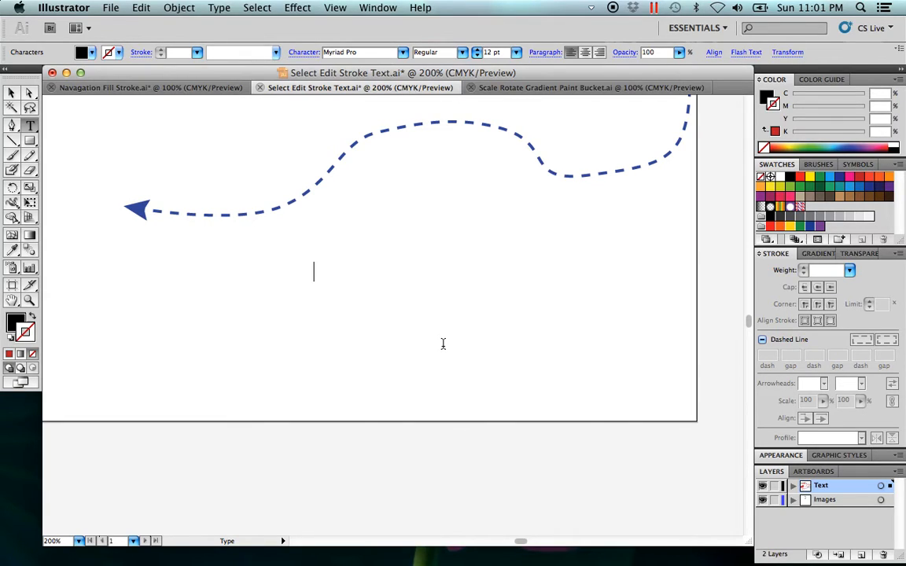
type("Armando")
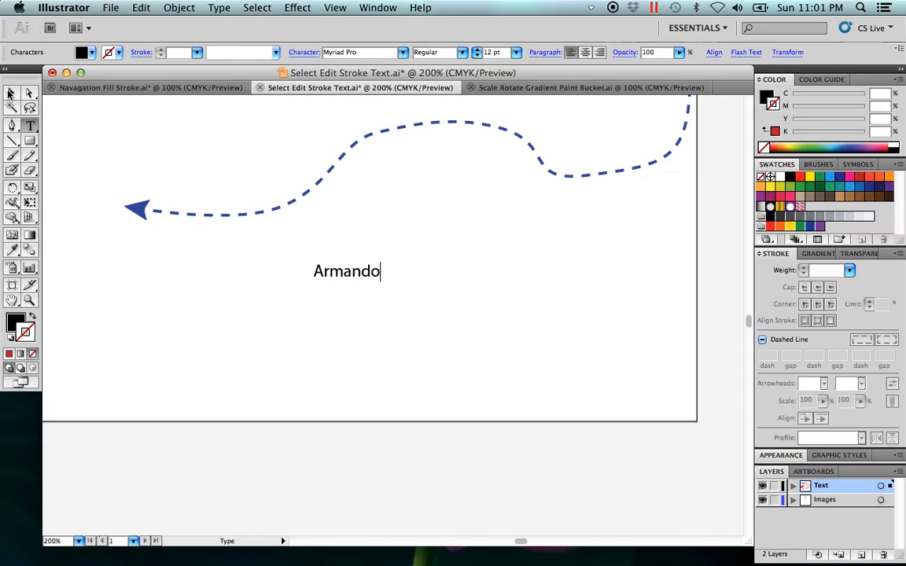
Step: Stretch the first-name text by its bounding box, rotate it diagonally so it rises to the right, and deselect it
left_click(11, 93)
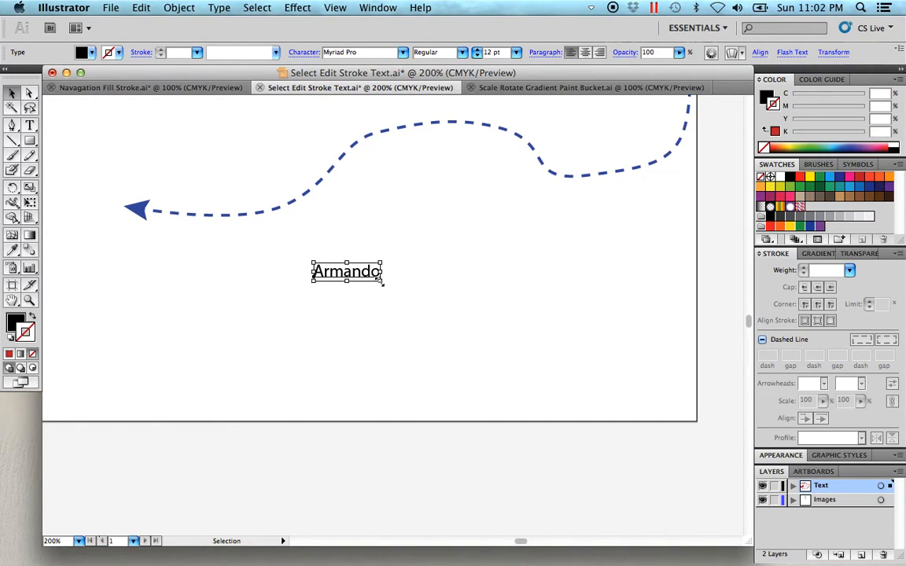
left_click_drag(382, 283, 410, 245)
left_click(341, 312)
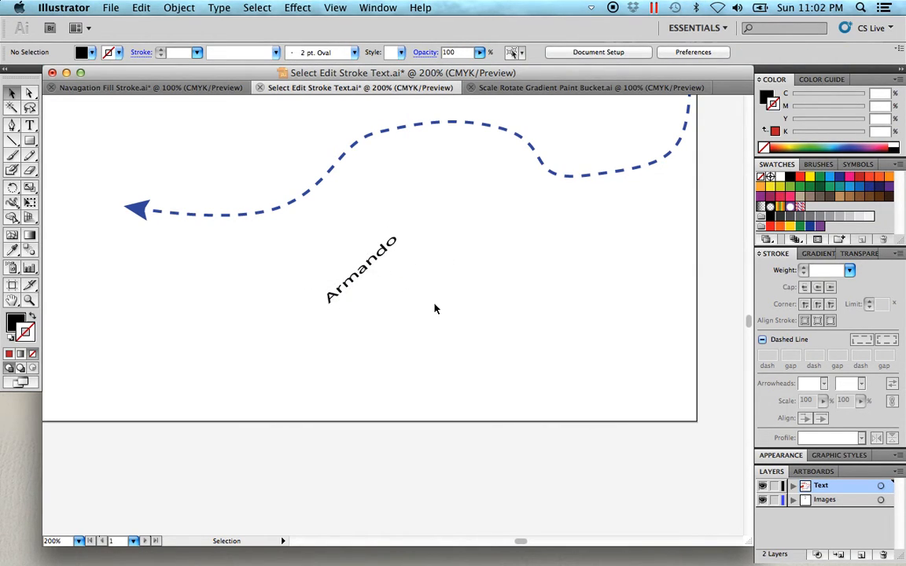
Step: Create an area text box beside the rotated text containing a person's full name, and narrow it so the name wraps onto two lines
scroll(437, 292, "right", 3)
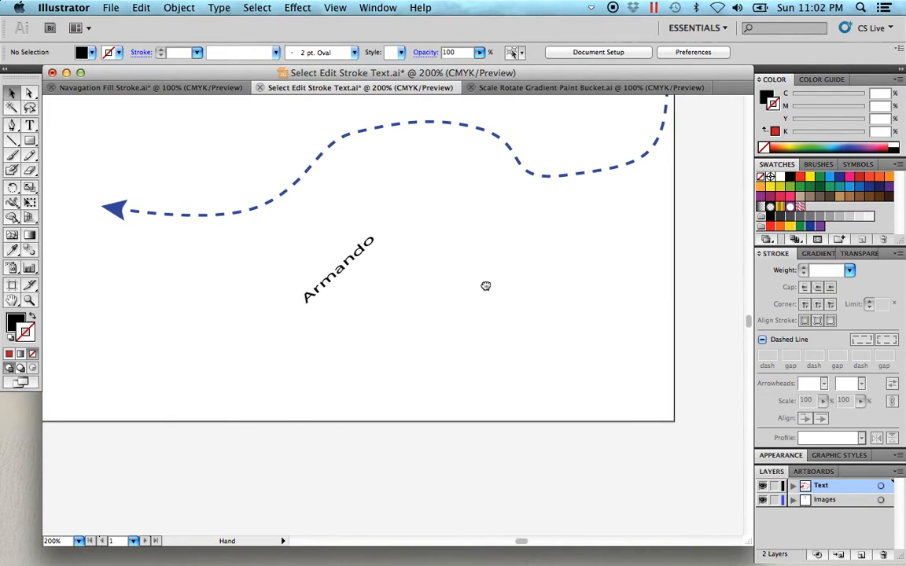
left_click(30, 123)
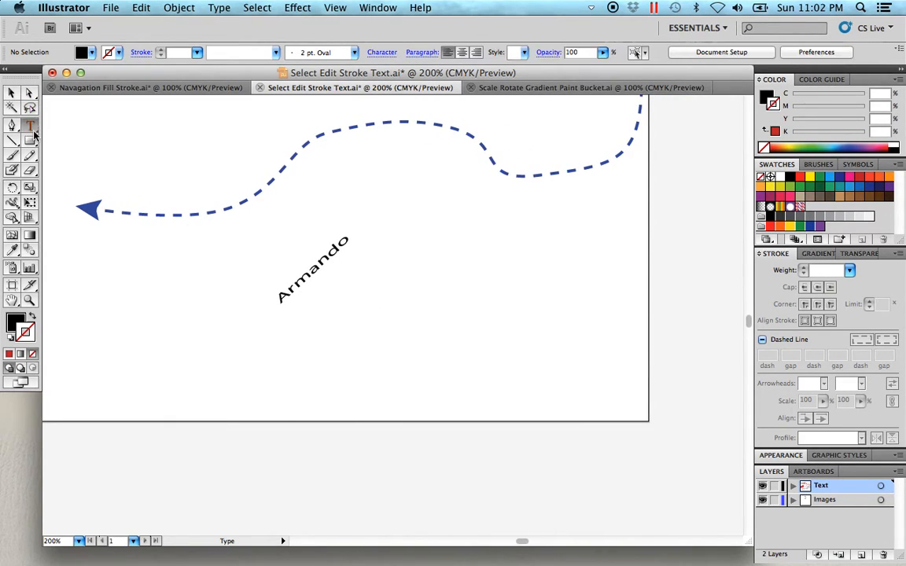
left_click_drag(427, 263, 620, 362)
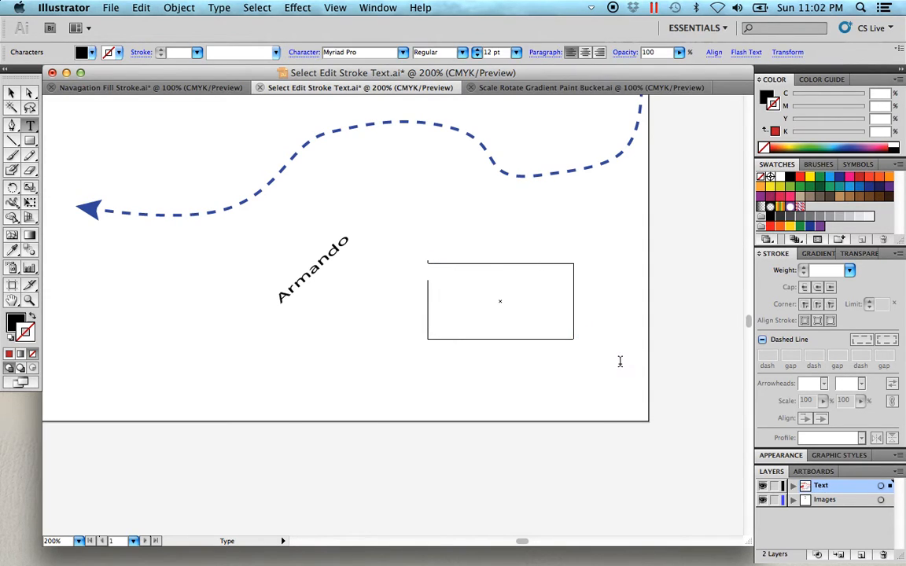
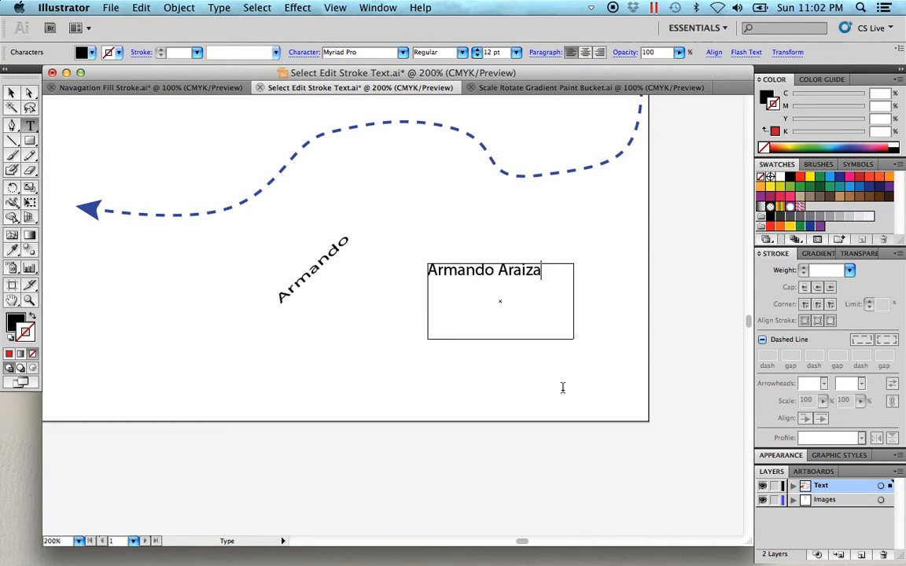
left_click(11, 93)
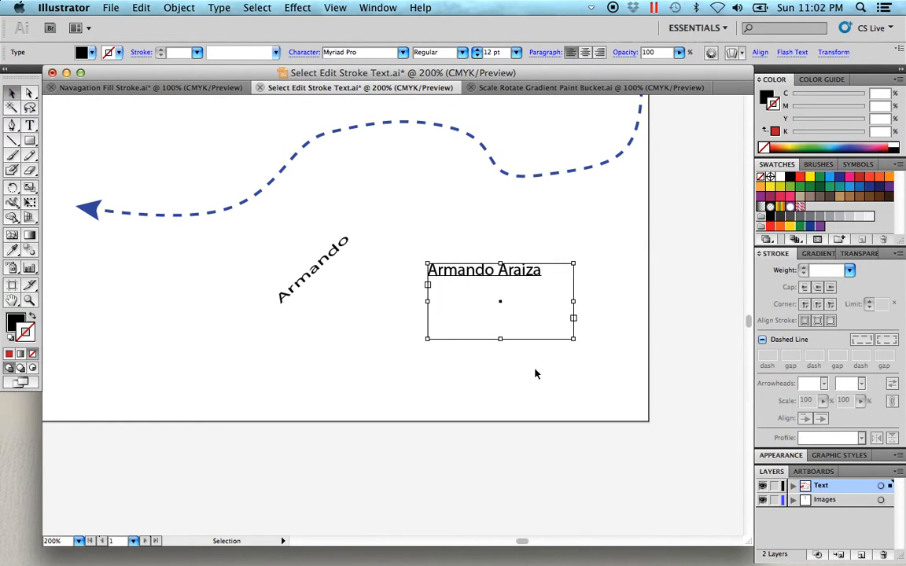
left_click_drag(571, 338, 538, 338)
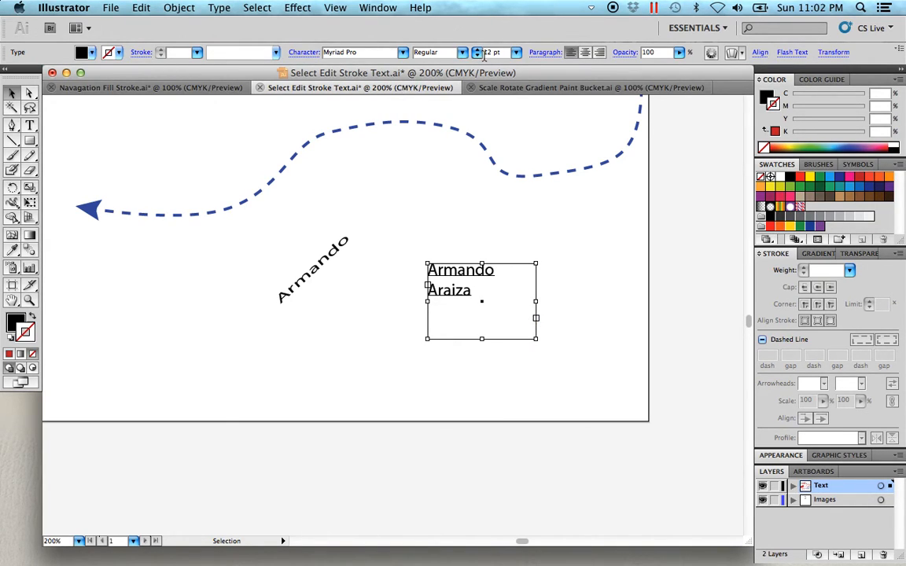
Step: Open the Character panel to review the area text's font, size, leading and scaling options, and close it without changes
left_click(335, 7)
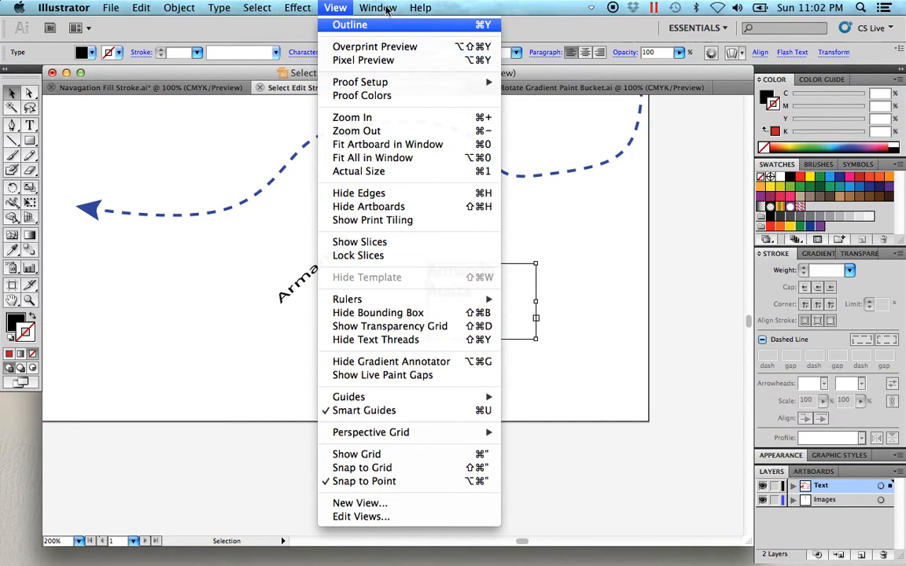
mouse_move(379, 8)
mouse_move(481, 504)
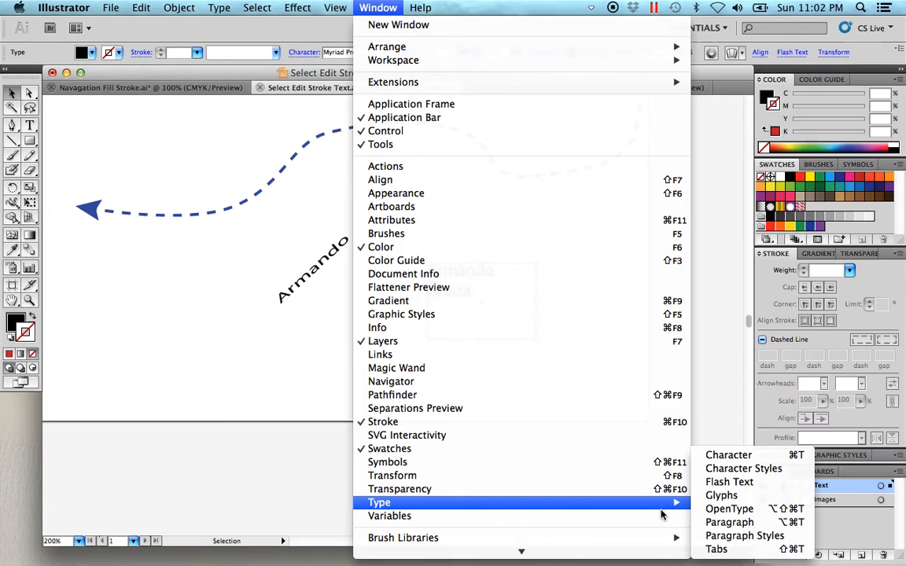
left_click(727, 454)
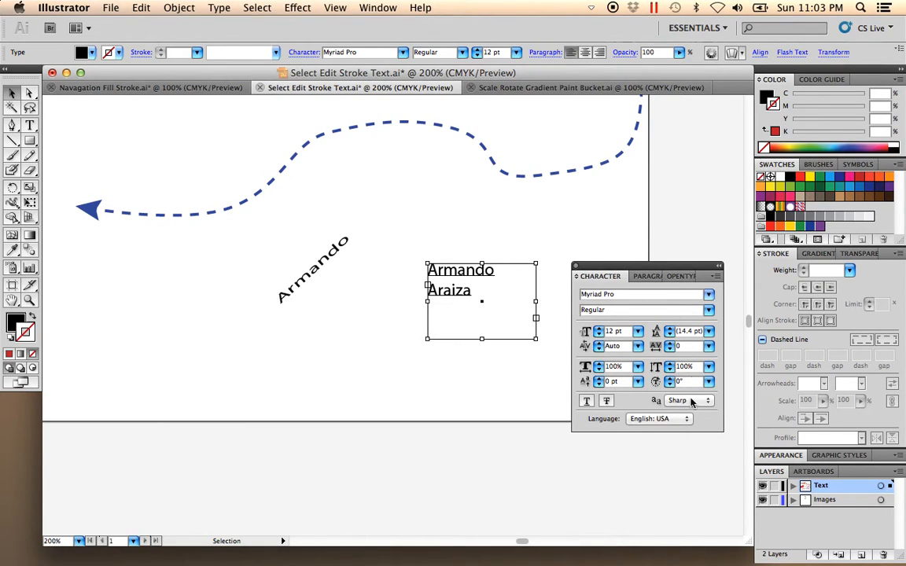
left_click(576, 267)
Step: Try to rotate the full-name area text counterclockwise by its bounding box, undo the rotation, and deselect the text
left_click(561, 318)
left_click(487, 290)
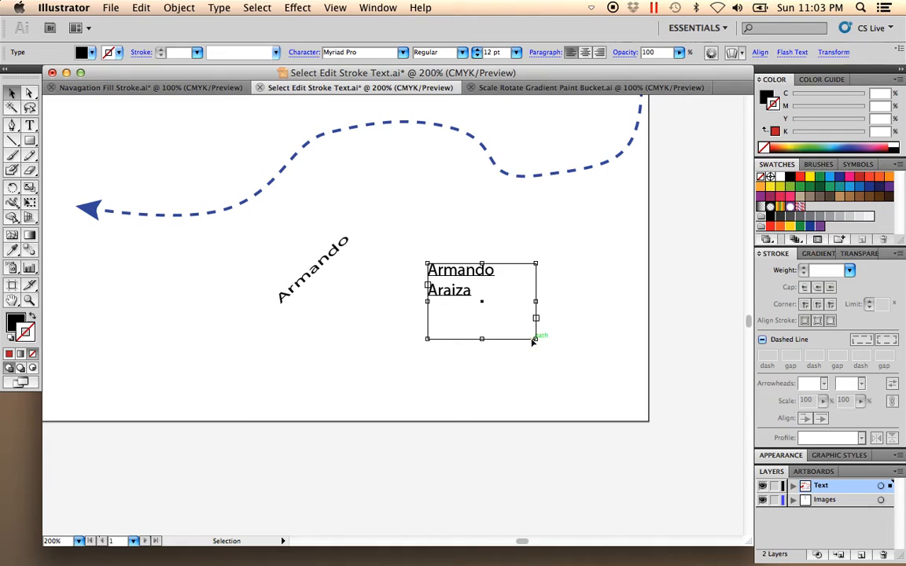
left_click_drag(538, 342, 555, 310)
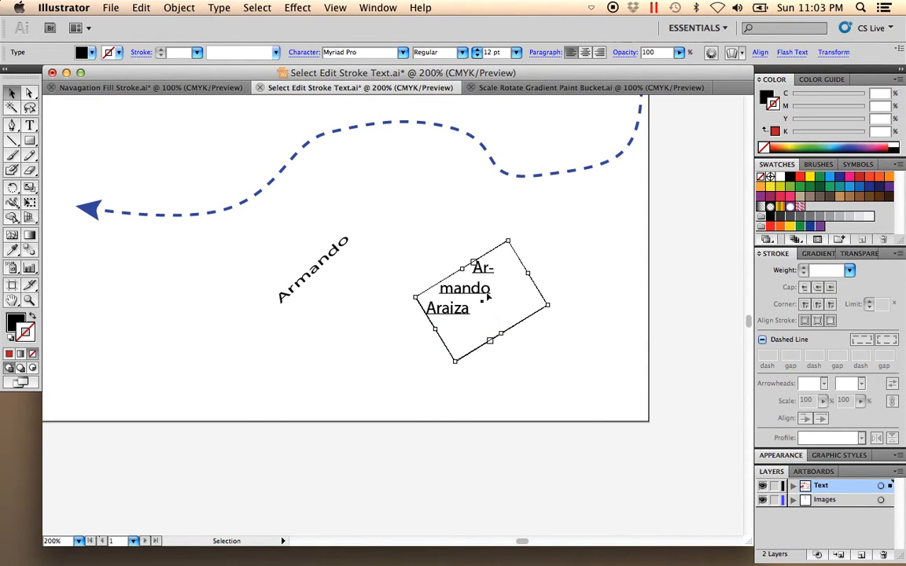
key("super+z")
left_click(602, 389)
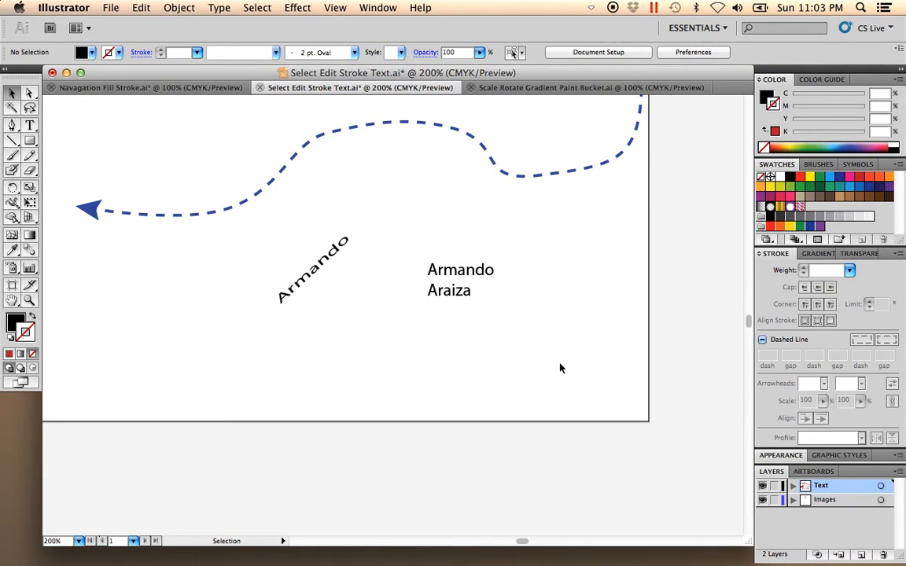
Step: Rotate the full-name area text diagonally with the Rotate tool so both lines rise to the right, and deselect it
left_click(481, 270)
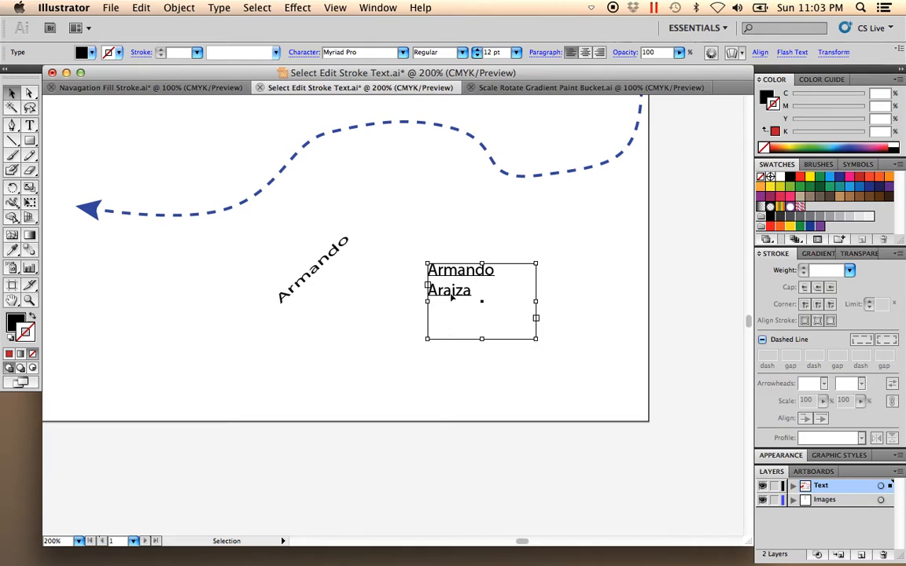
left_click(13, 189)
left_click_drag(588, 361, 591, 297)
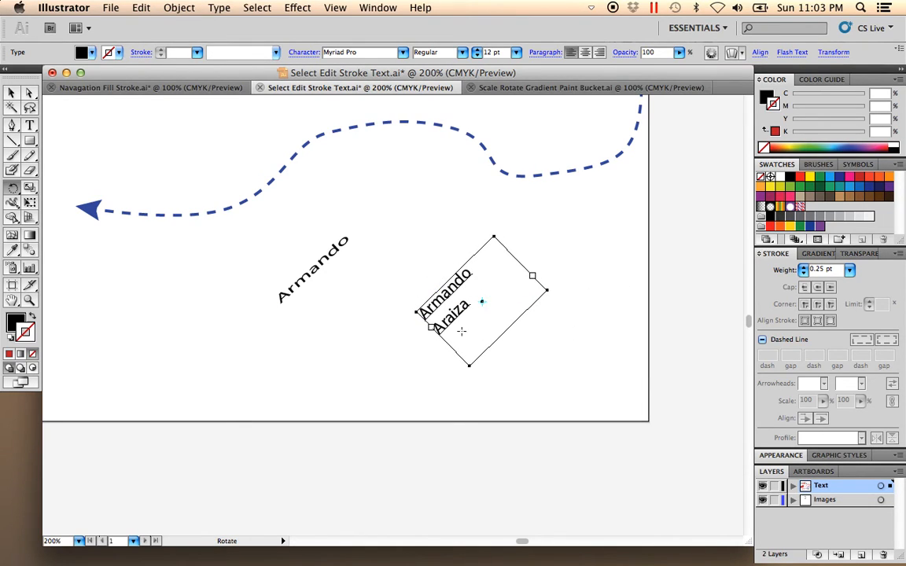
left_click(12, 93)
left_click(357, 361)
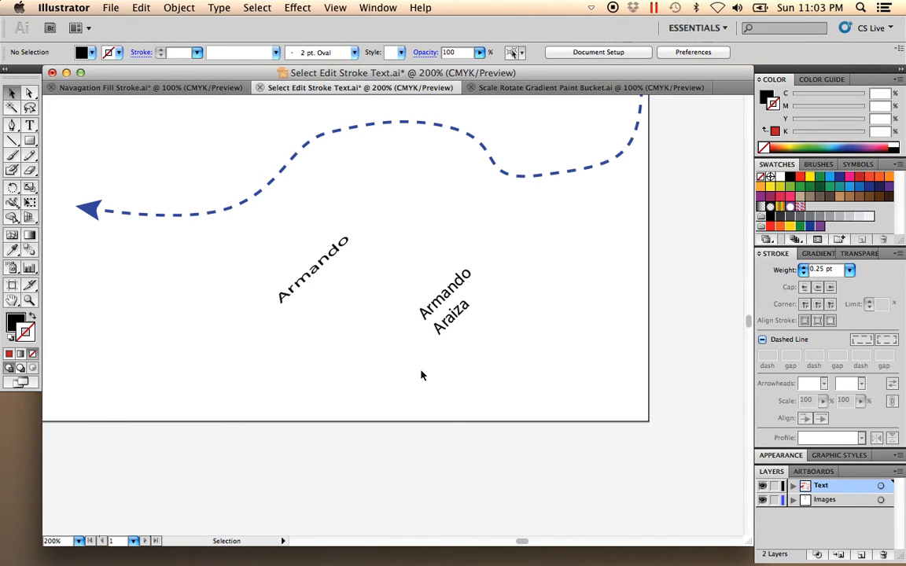
Step: Examine the tool legend and the finished shapes, paths and rotated text across the whole artboard
left_click(351, 272, "alt+super")
left_click(343, 239, "alt+super")
left_click_drag(339, 253, 473, 385)
left_click_drag(385, 233, 441, 304)
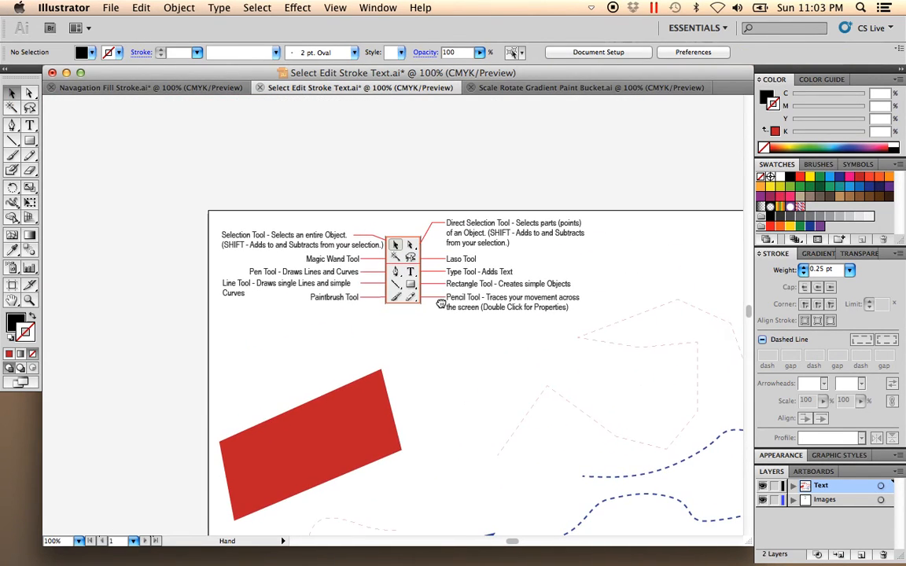
left_click_drag(485, 356, 318, 188)
scroll(466, 389, "down", 2)
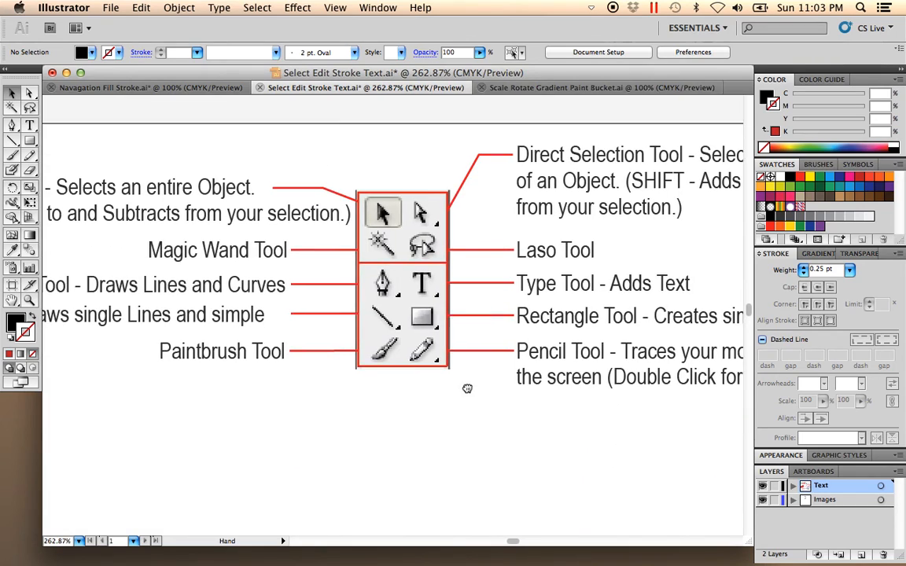
left_click(425, 392, "alt+super")
left_click(431, 394, "alt+super")
left_click(433, 397, "alt+super")
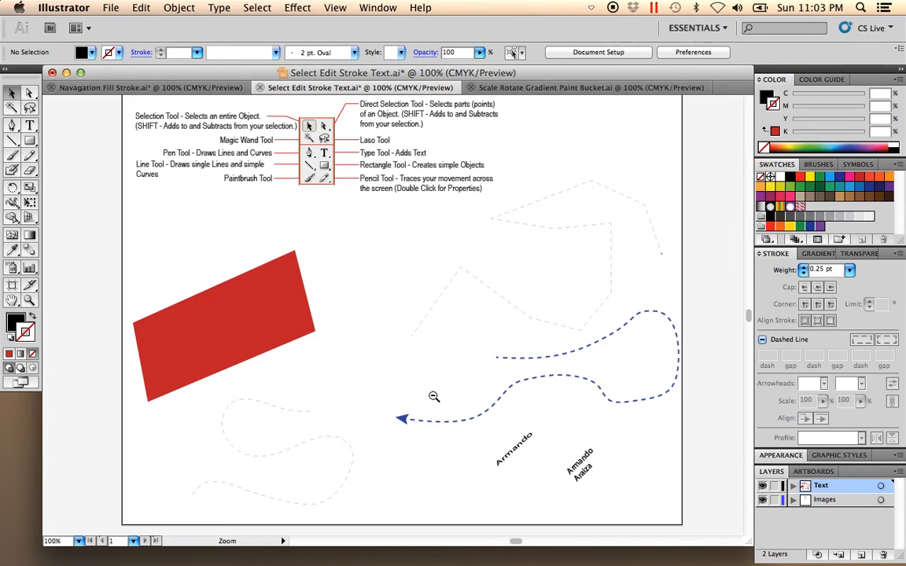
left_click(427, 368, "alt+super")
mouse_move(431, 334)
left_mouse_down()
mouse_move(414, 368)
mouse_move(411, 326)
mouse_move(419, 324)
left_mouse_up()
left_click_drag(535, 465, 138, 118)
left_click_drag(354, 327, 359, 339)
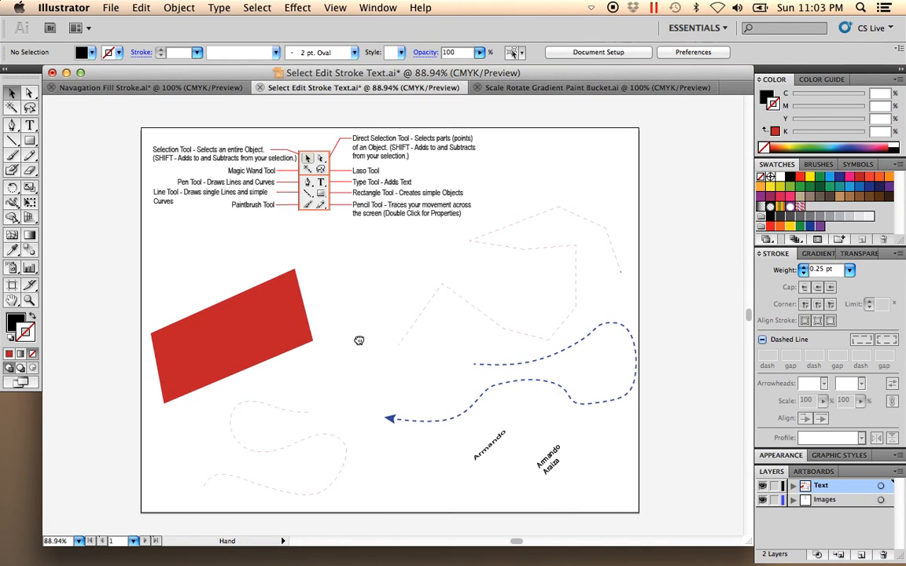